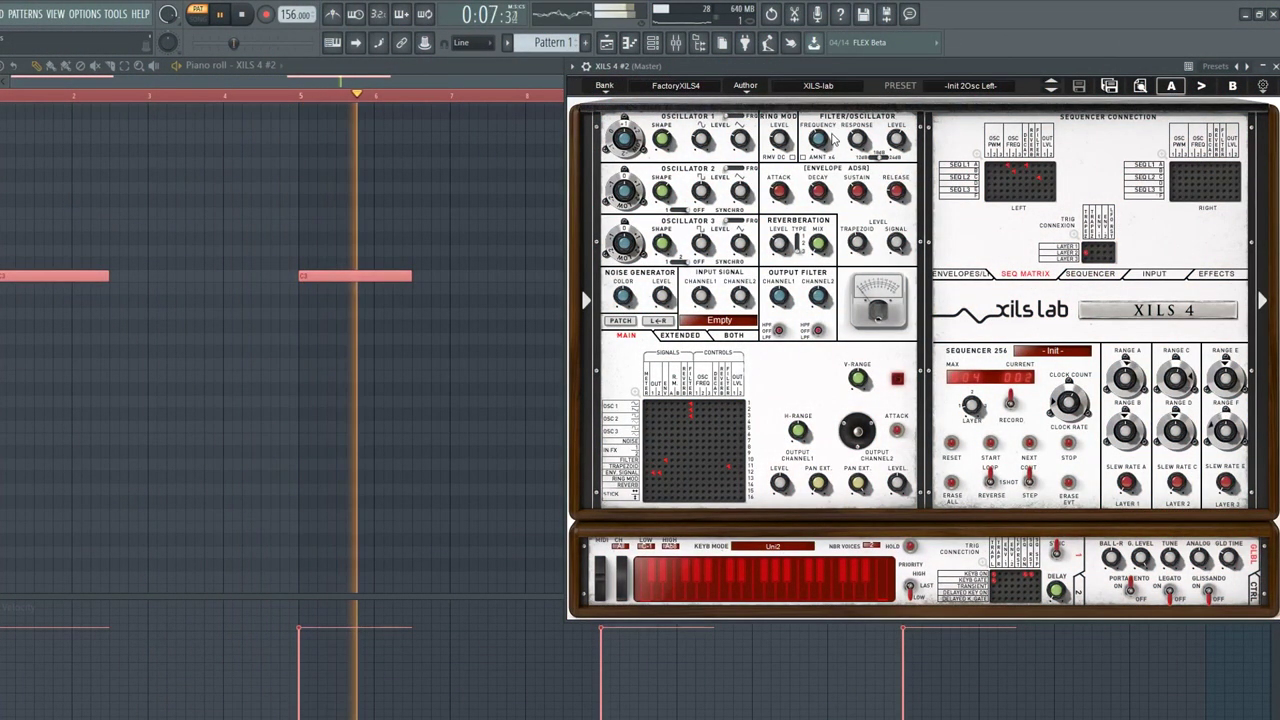
Step: Raise the filter cutoff frequency and bring up the sequencer's step edit view
mouse_move(818, 139)
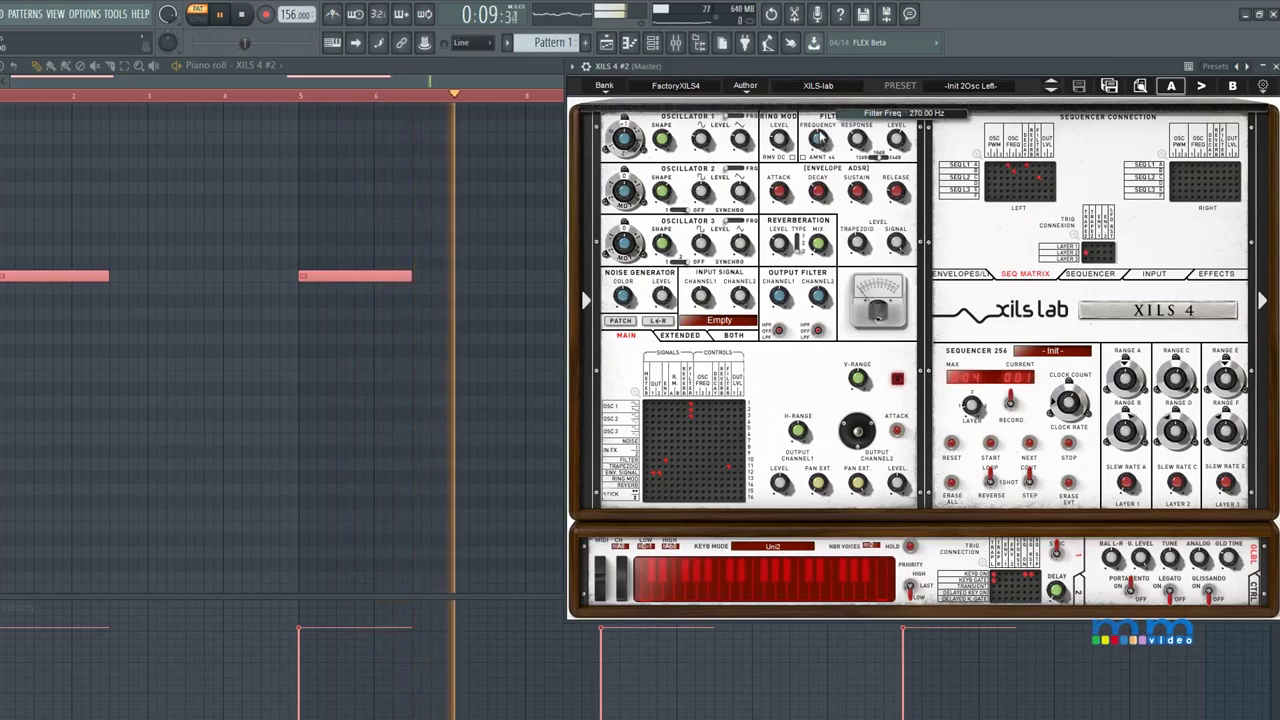
left_click_drag(818, 139, 822, 95)
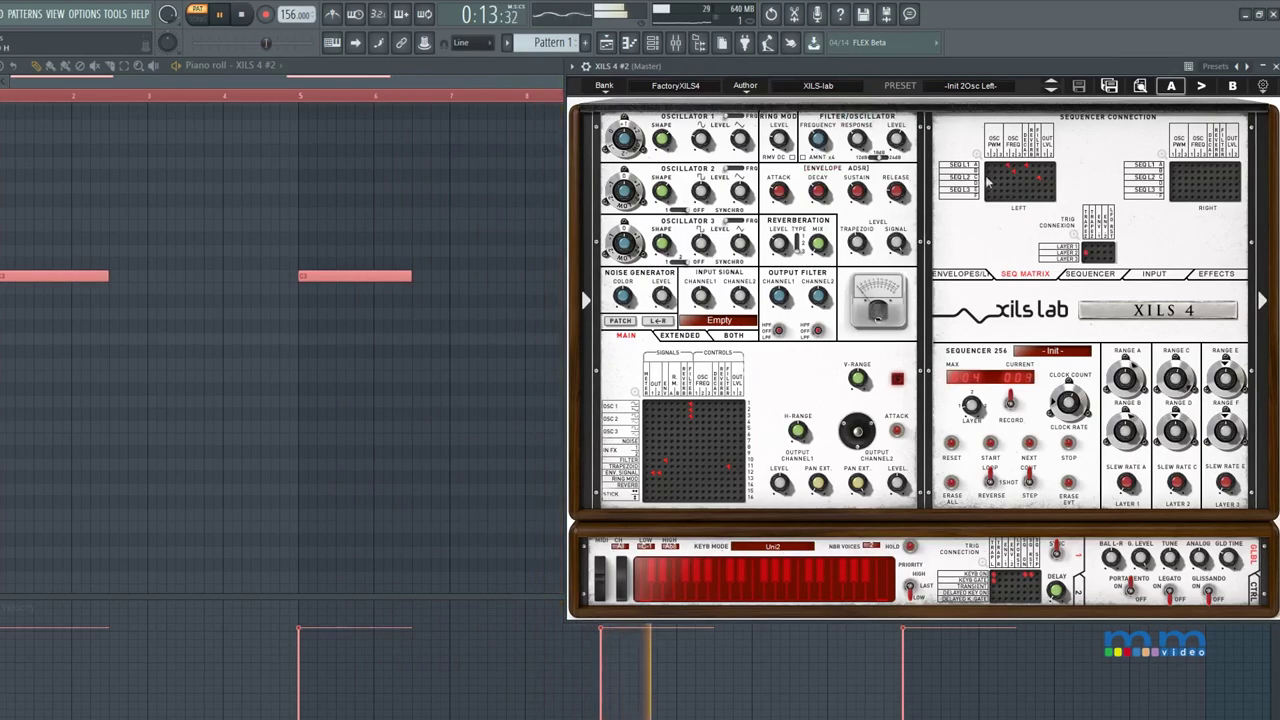
left_click_drag(986, 181, 1016, 172)
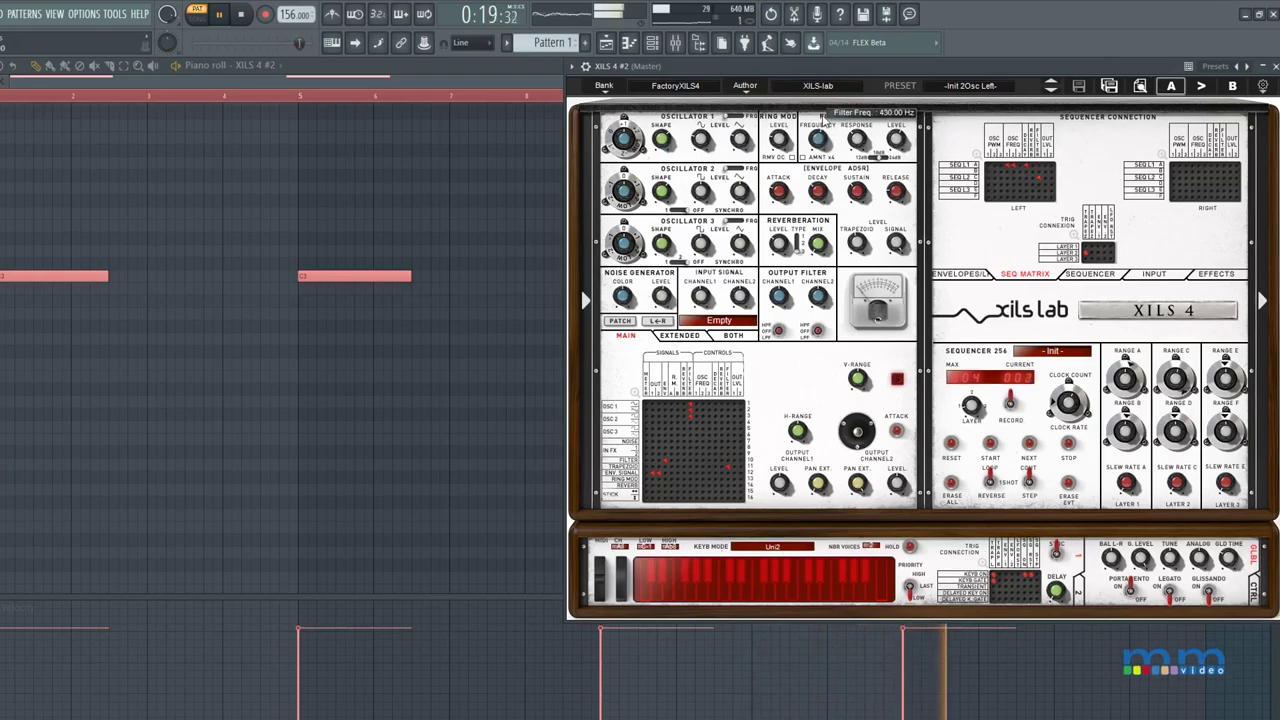
left_click(1090, 273)
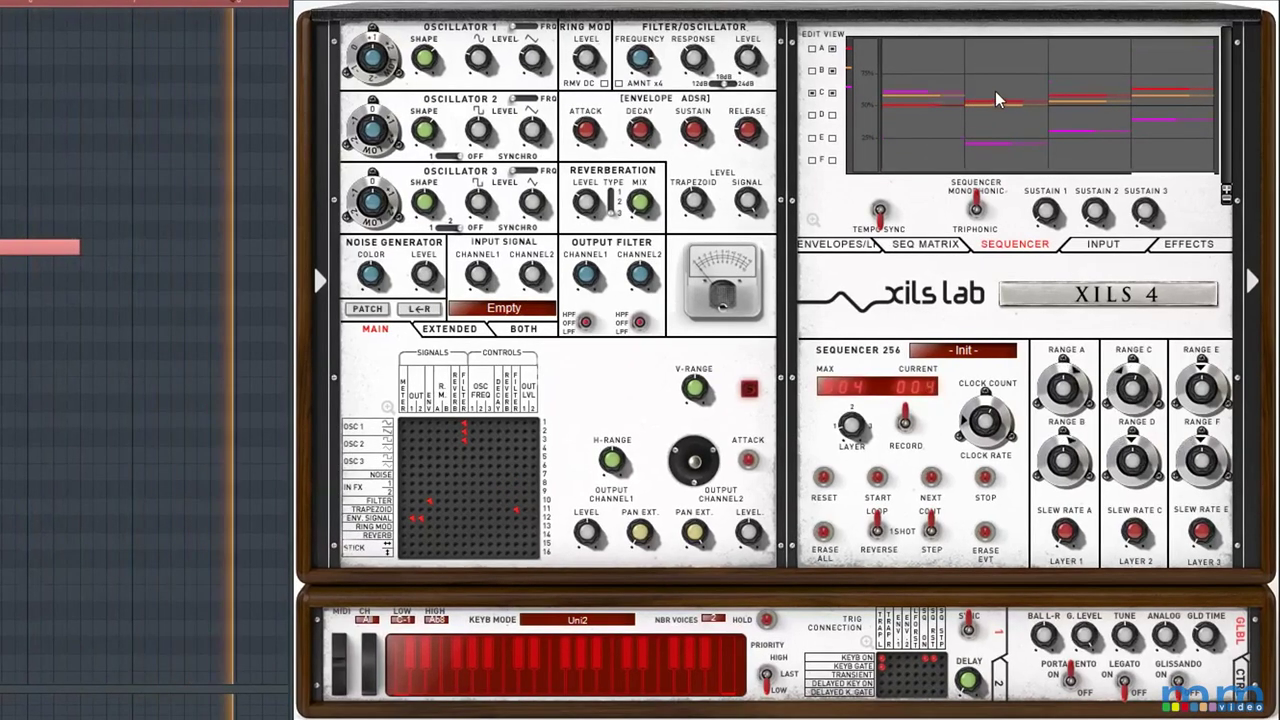
Step: Raise one magenta sequencer step, then enlarge and close the trigger connection matrix
left_click_drag(1020, 88, 1100, 75)
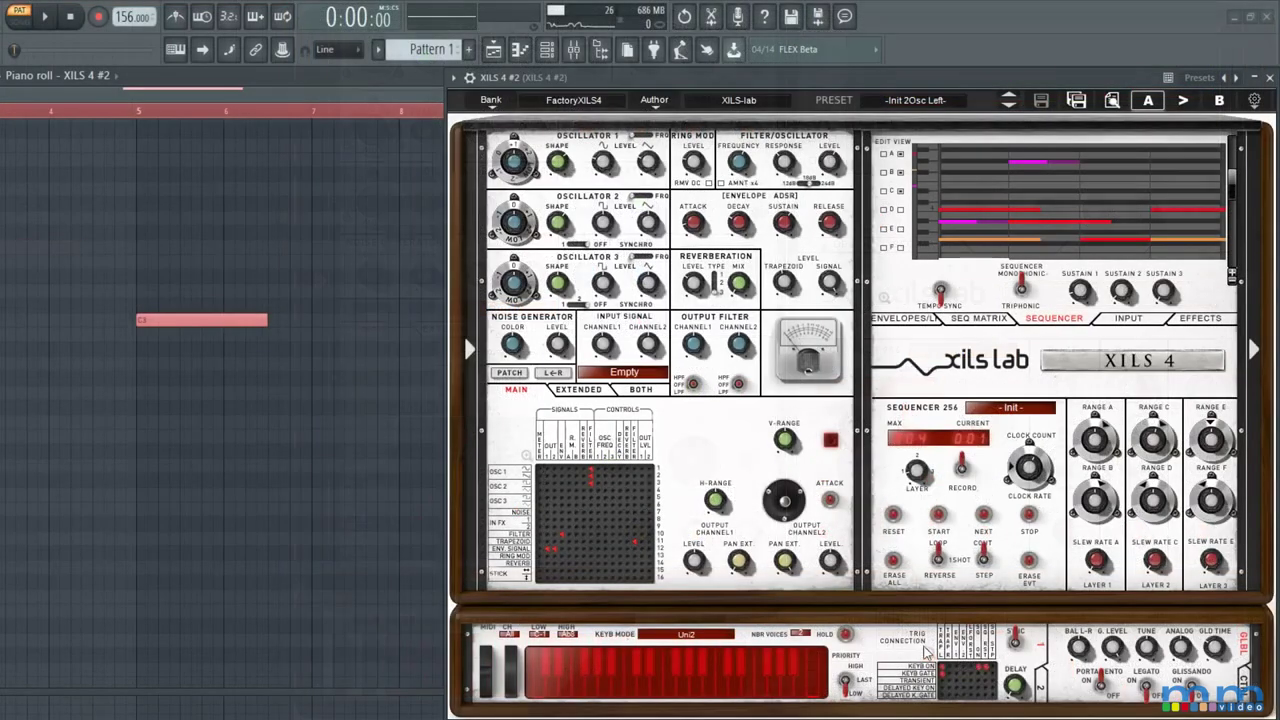
left_click(929, 655)
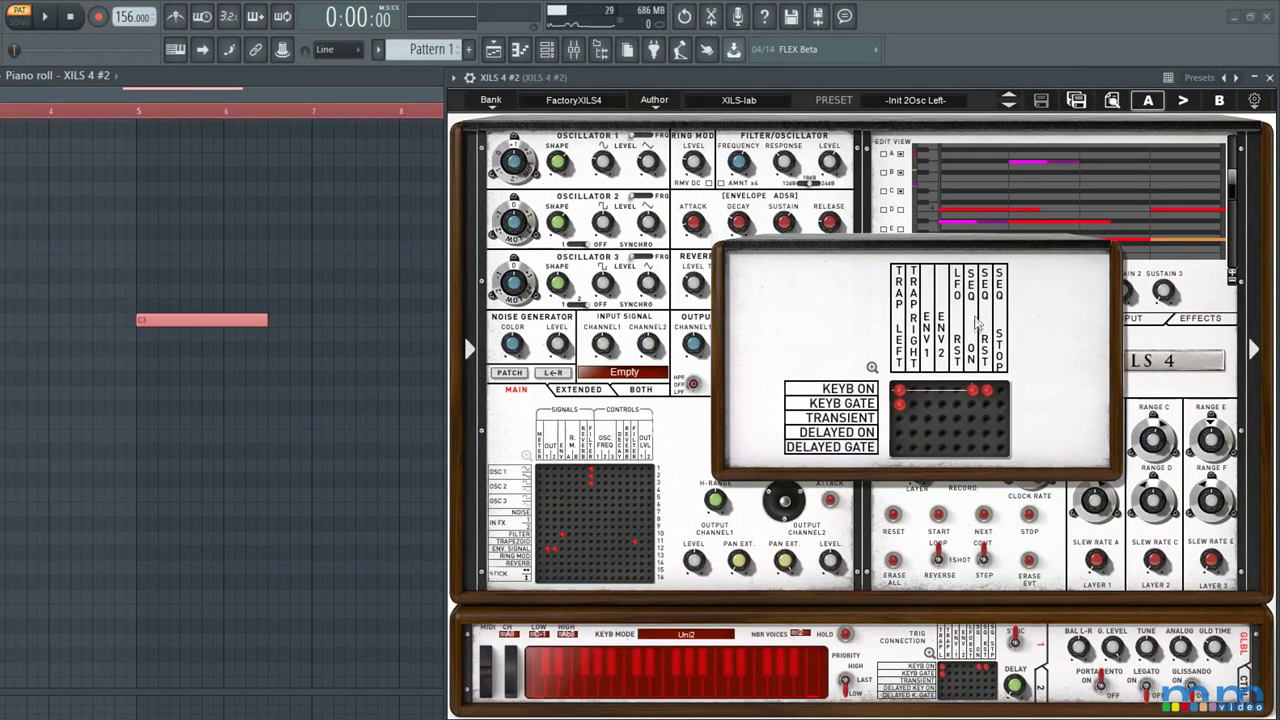
left_click(755, 332)
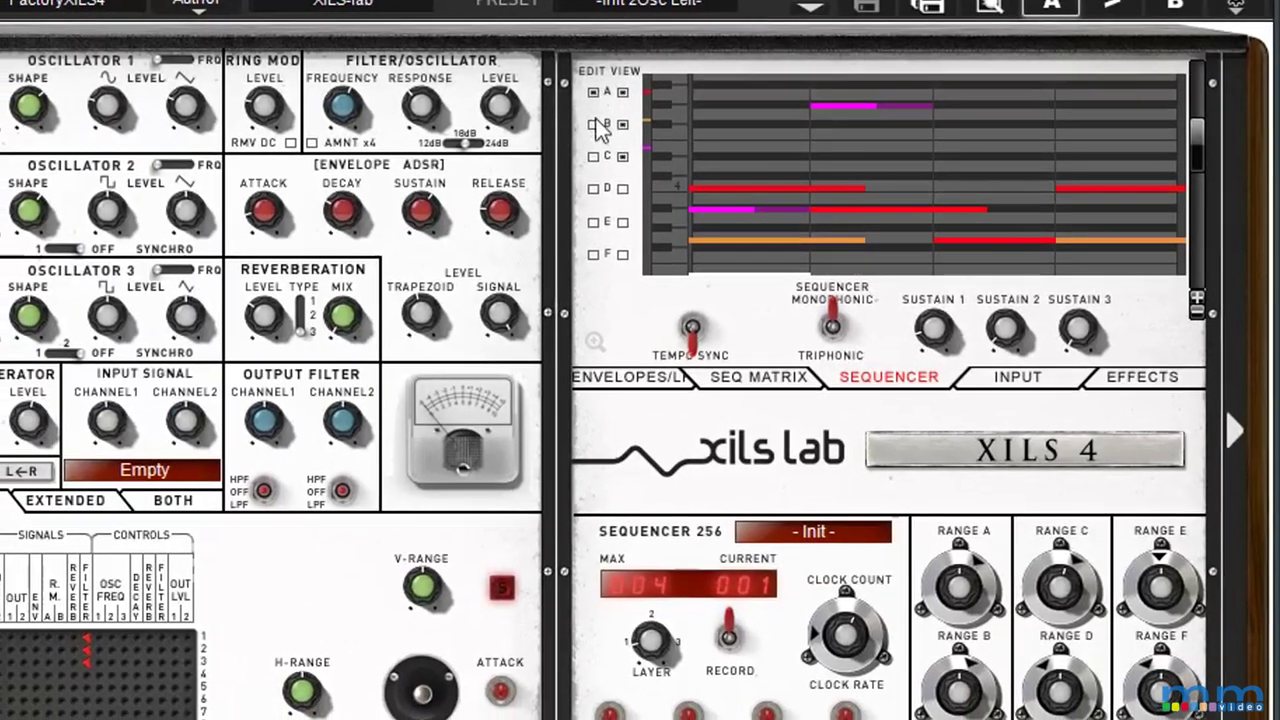
Step: Set lane D for editing, show lanes B through F, and enlarge the edit view
left_click(580, 159)
left_click(605, 184)
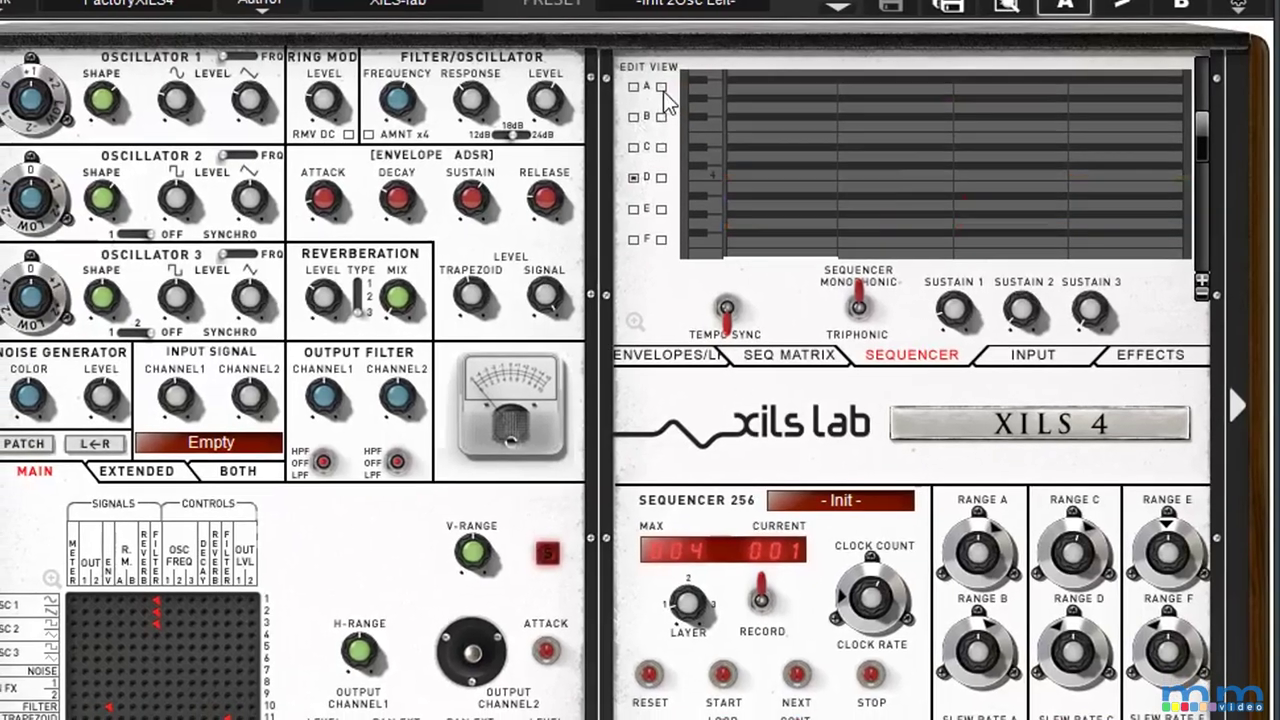
left_click(656, 117)
left_click(656, 148)
left_click(676, 172)
left_click(676, 203)
left_click(676, 233)
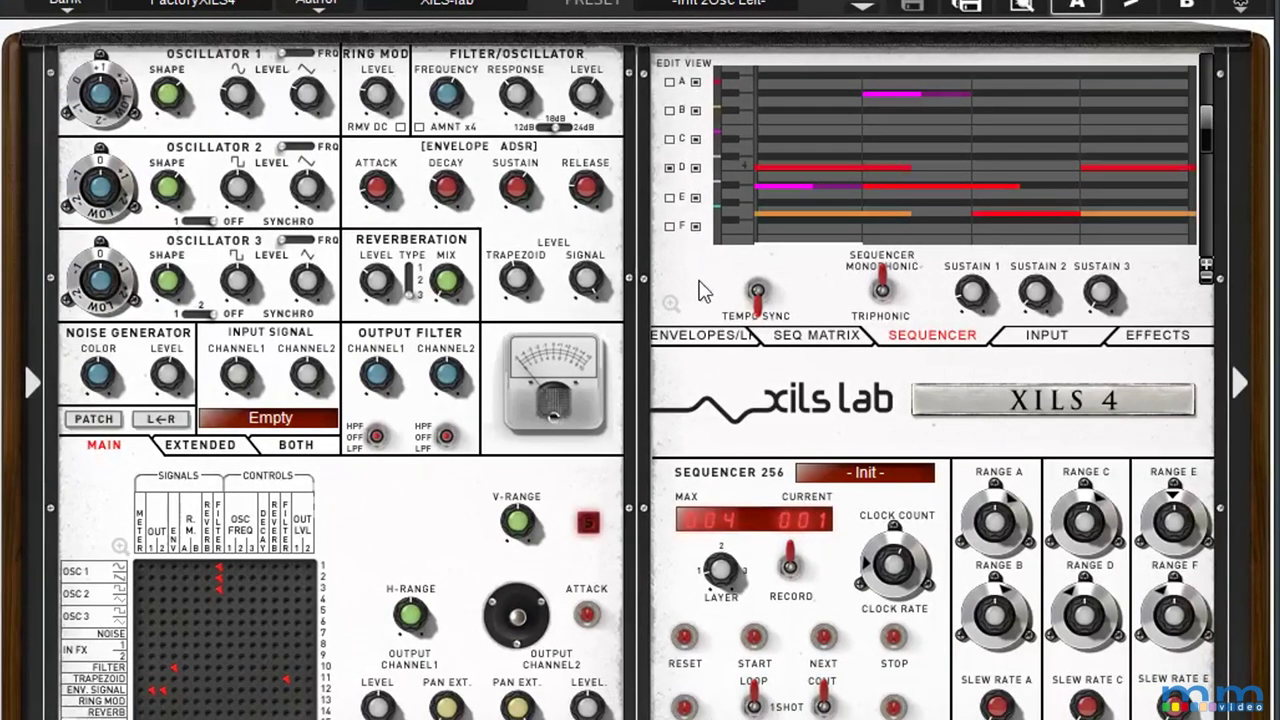
left_click(676, 301)
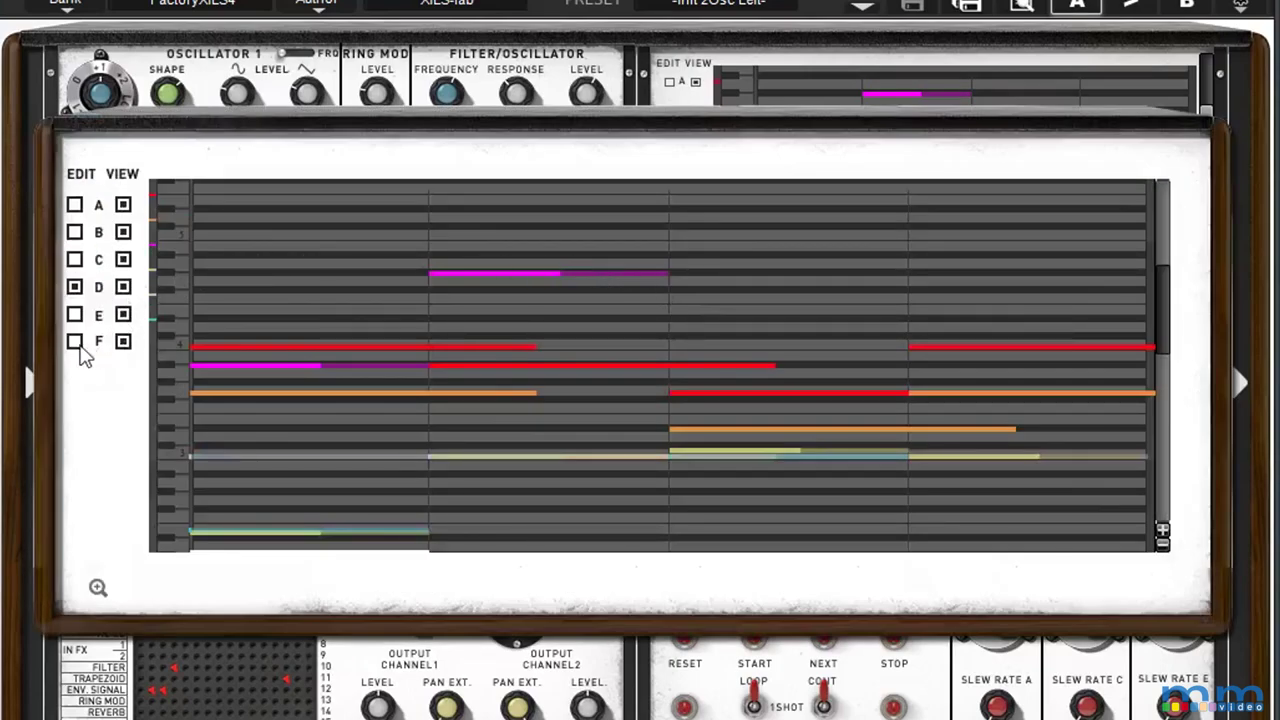
Step: In the enlarged panel, make lane A the edited lane and hide the other lanes
left_click(75, 288)
left_click(75, 205)
left_click(123, 205)
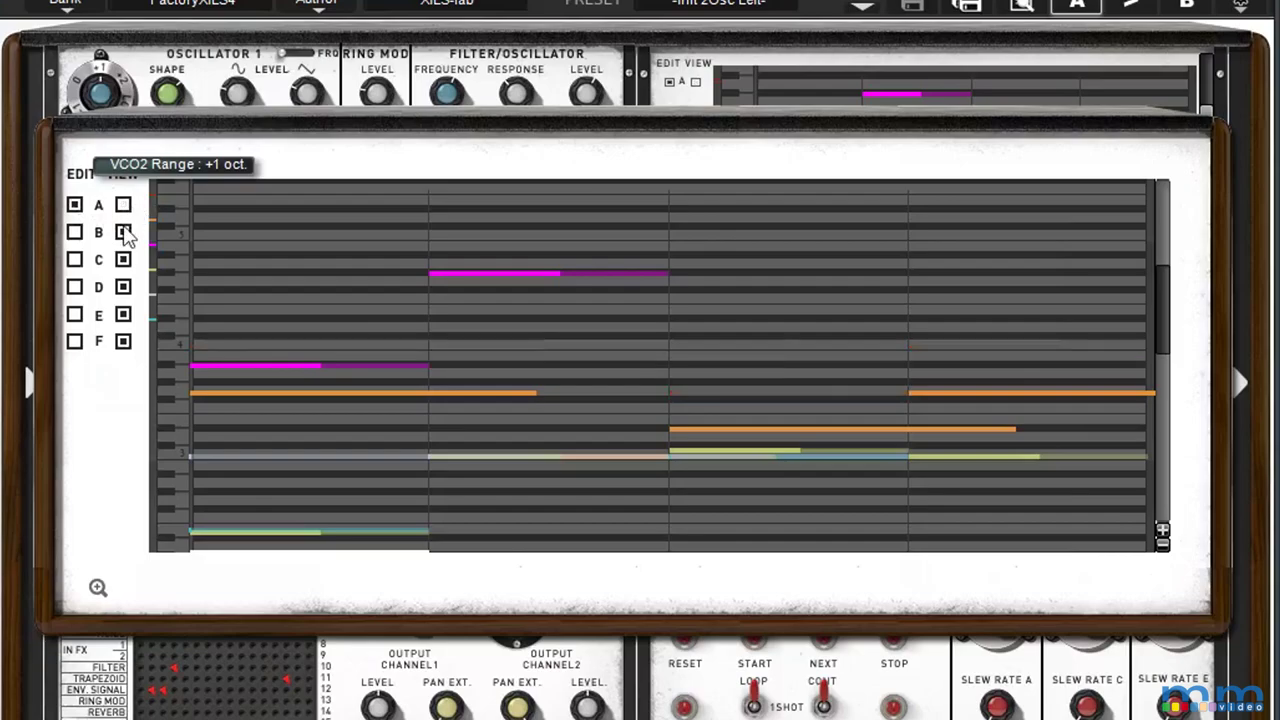
left_click(123, 232)
left_click(123, 259)
left_click(123, 287)
left_click(123, 314)
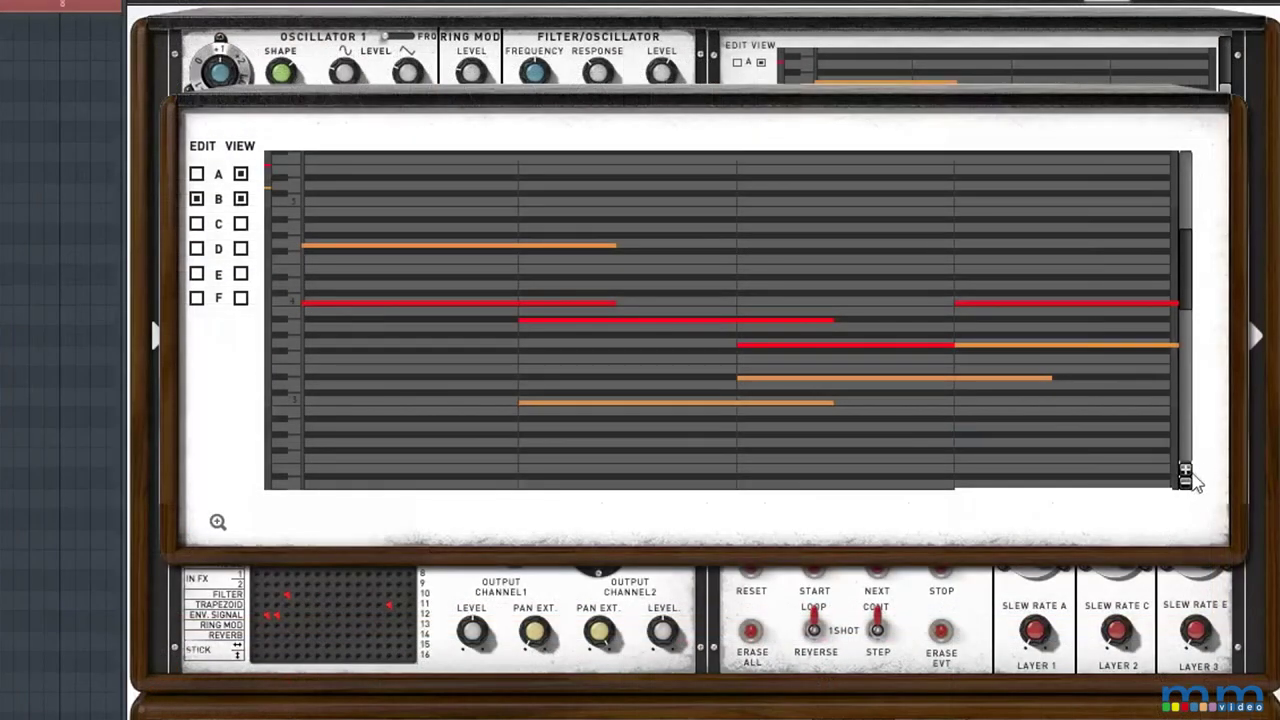
Step: Zoom the grid to 25–75%, isolate lane C, and raise its first step to about 20%
left_click_drag(1186, 478, 1188, 490)
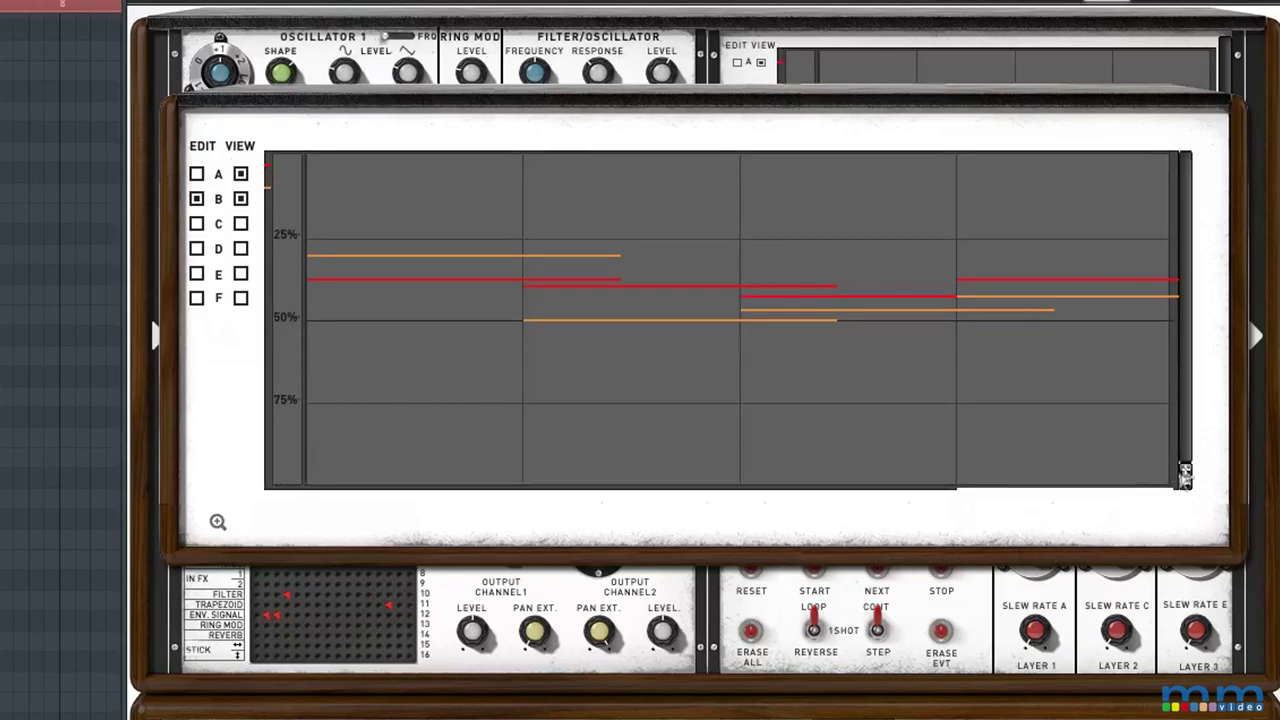
left_click_drag(1184, 480, 1190, 495)
left_click(241, 198)
left_click(240, 174)
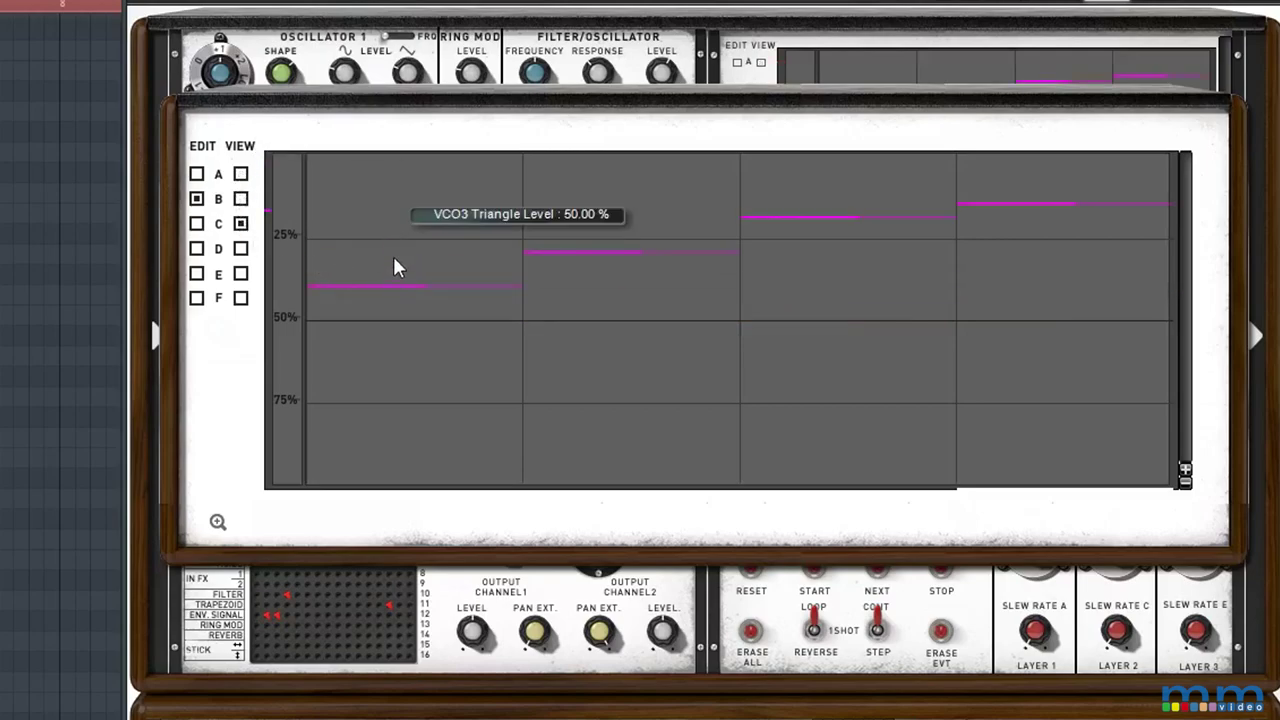
left_click(197, 223)
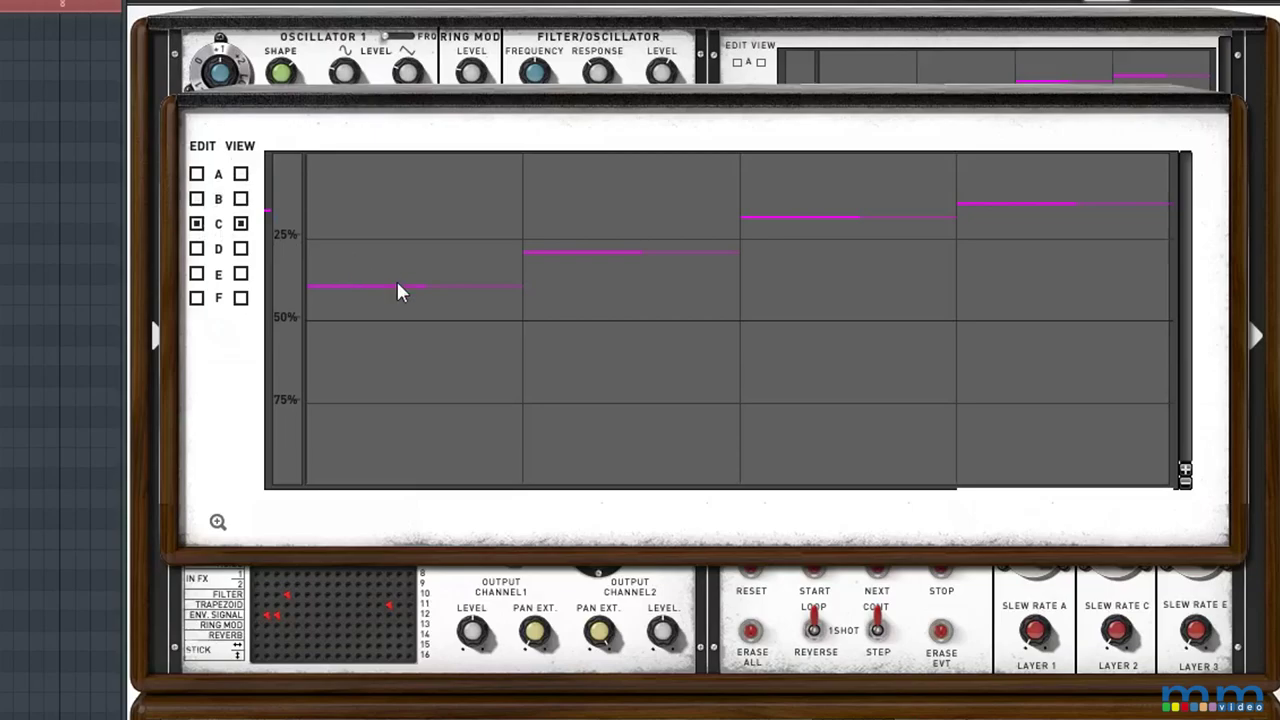
left_click_drag(400, 288, 402, 194)
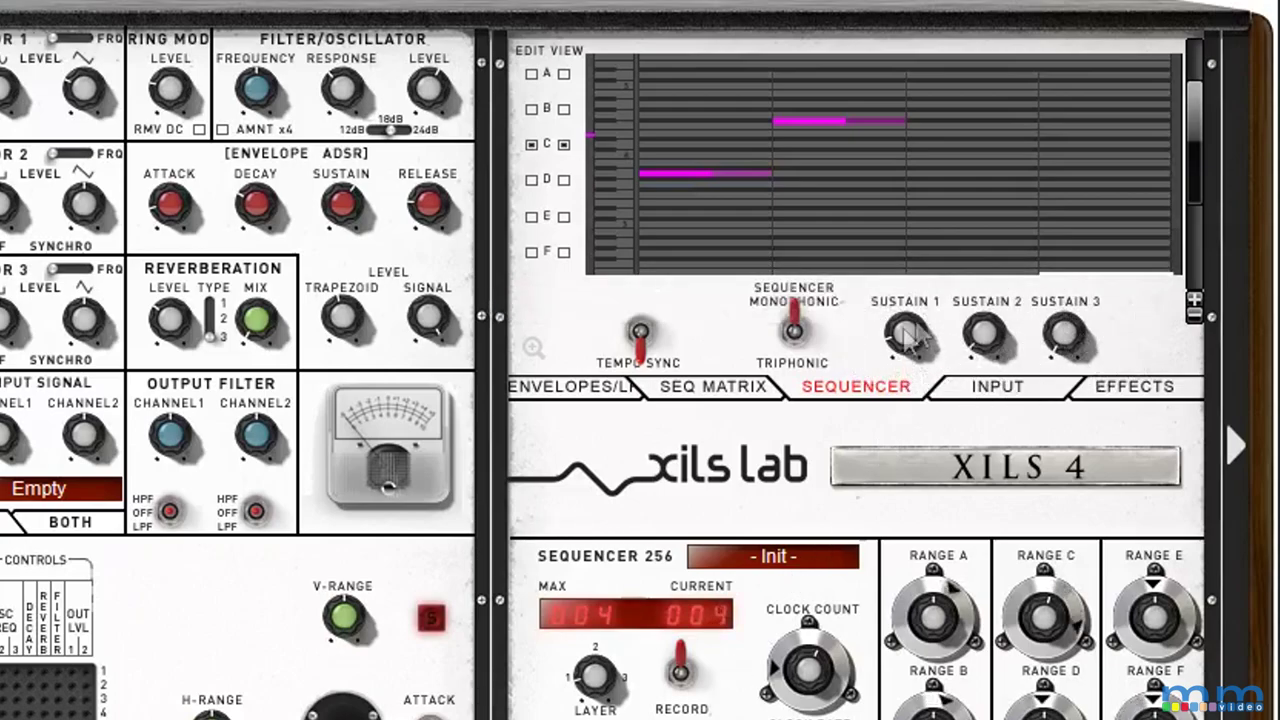
Step: Check the sequencer connection matrix, then raise the filter frequency to about 775 Hz
left_click(698, 405)
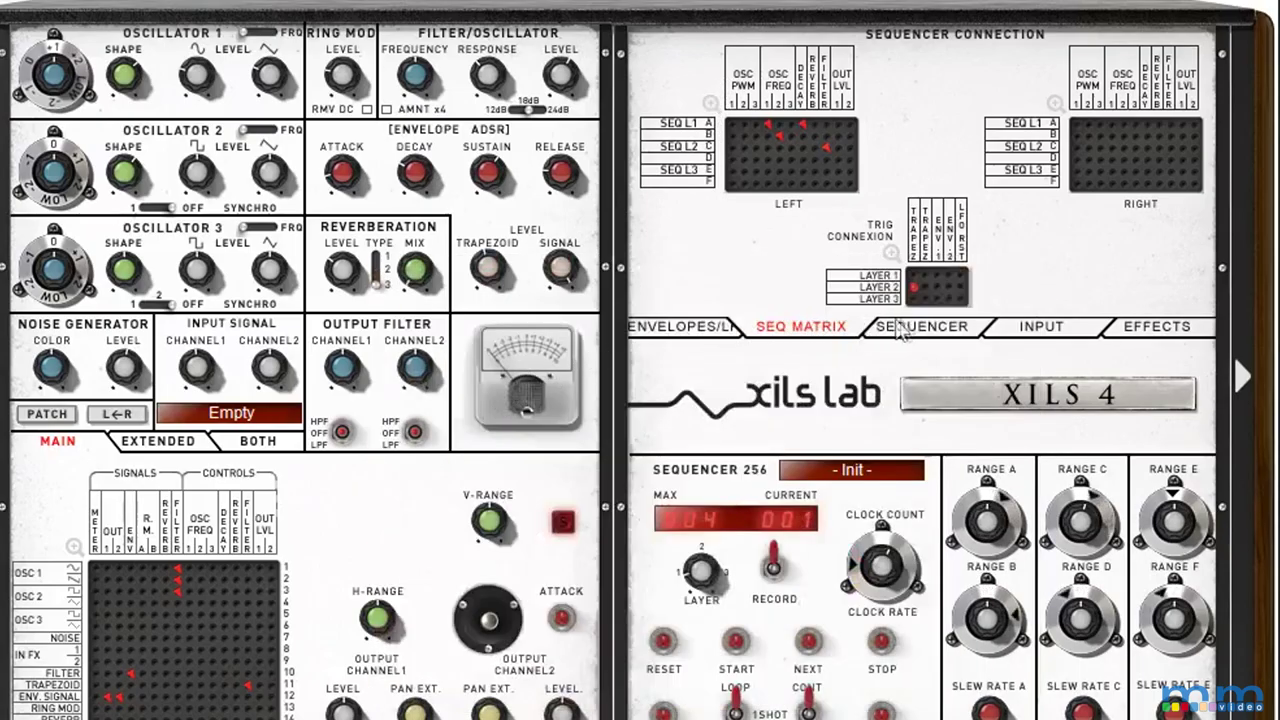
left_click(918, 332)
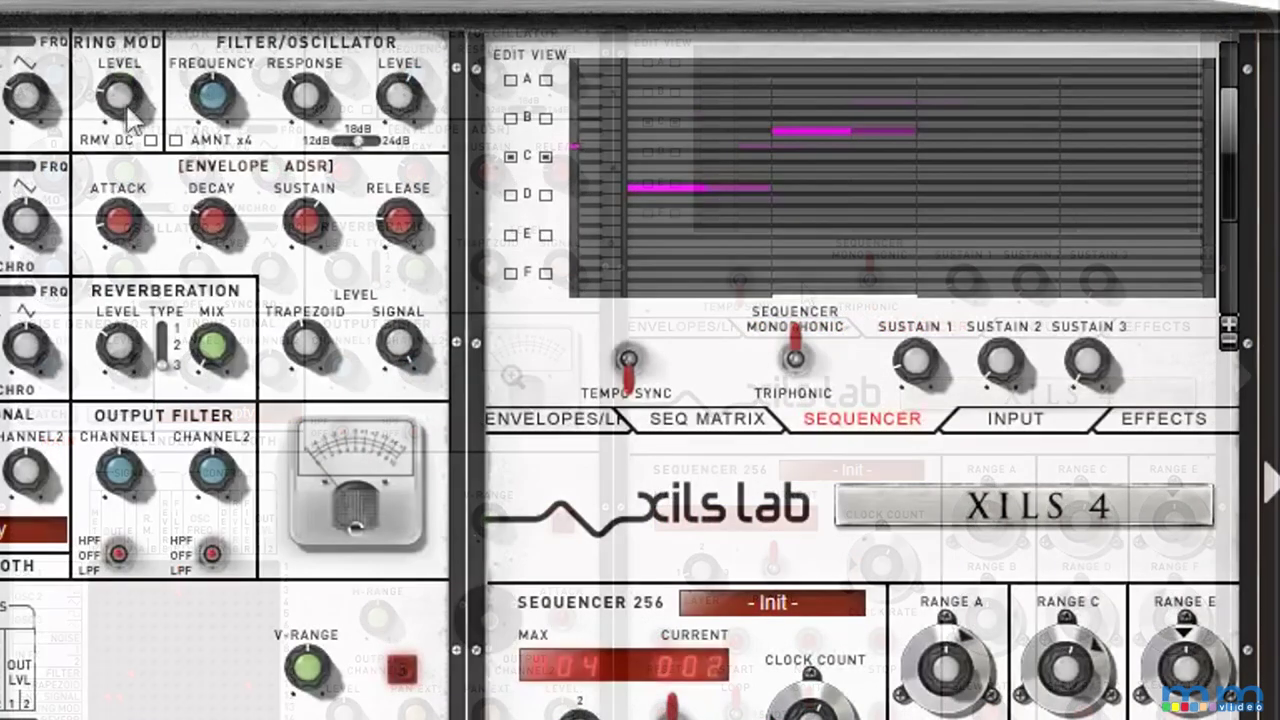
mouse_move(340, 70)
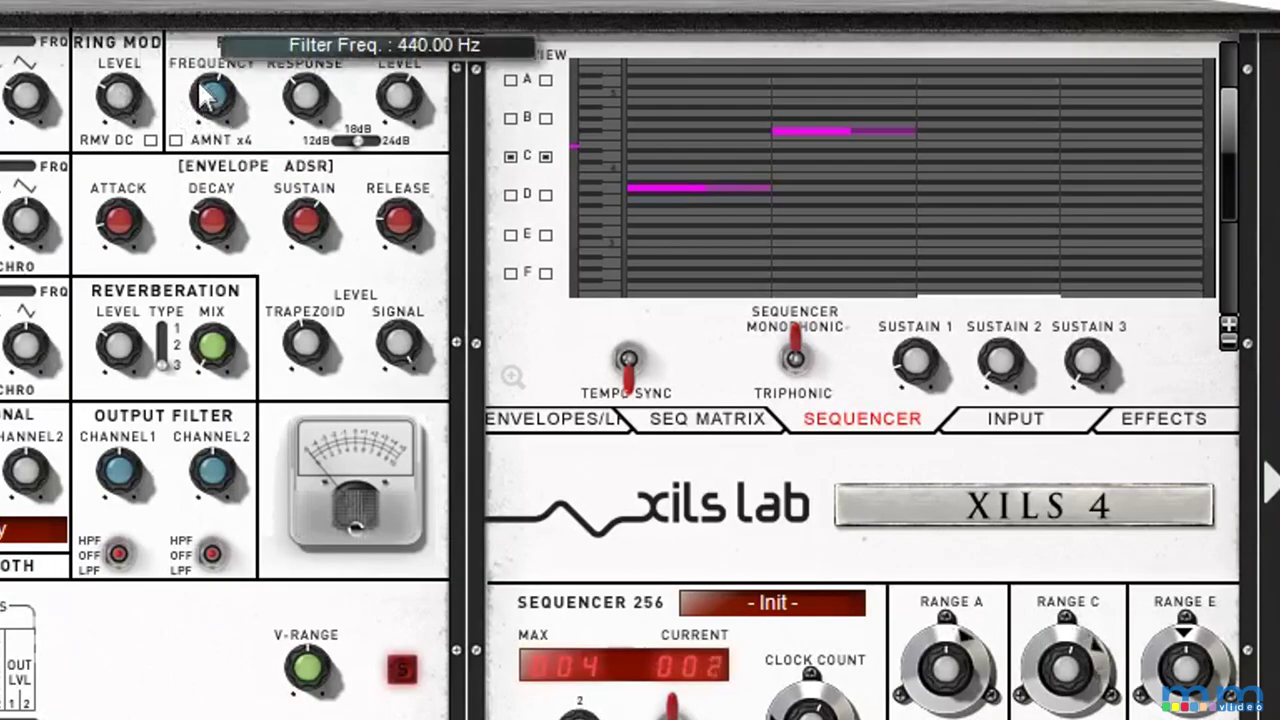
left_click_drag(212, 97, 212, 84)
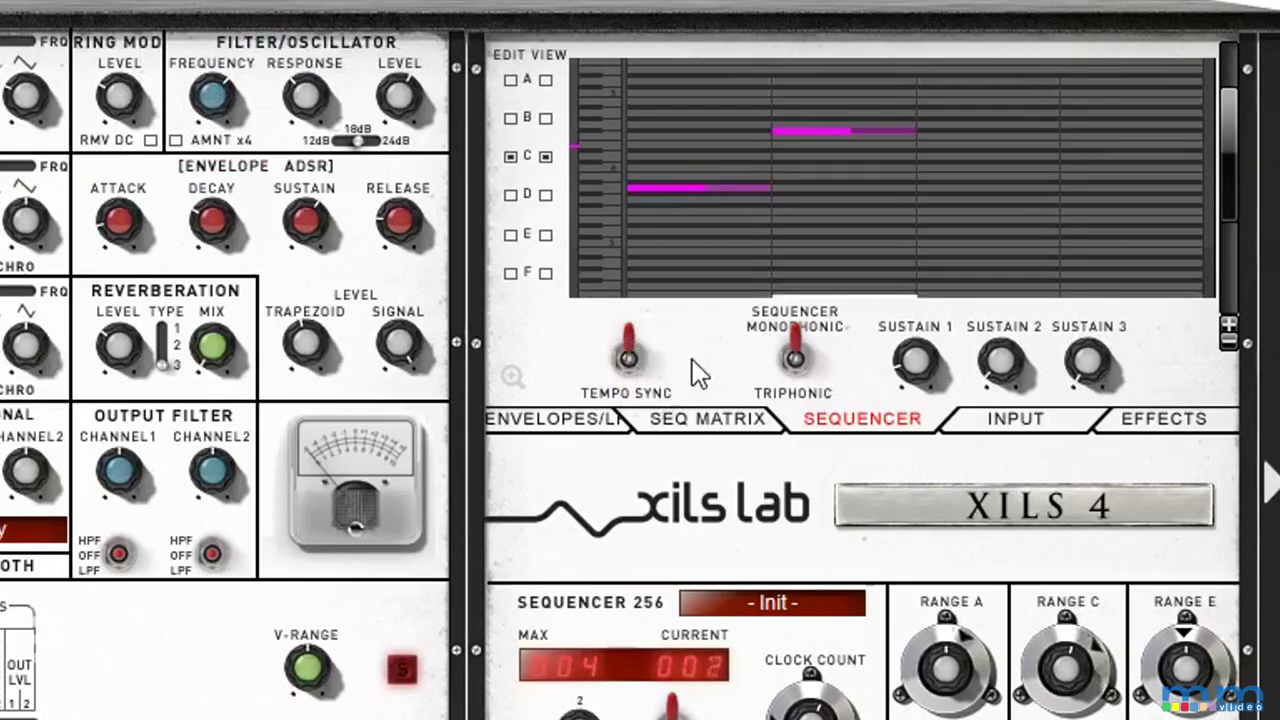
Step: Toggle the sequencer's tempo sync and switch between triphonic and monophonic modes
left_click(630, 360)
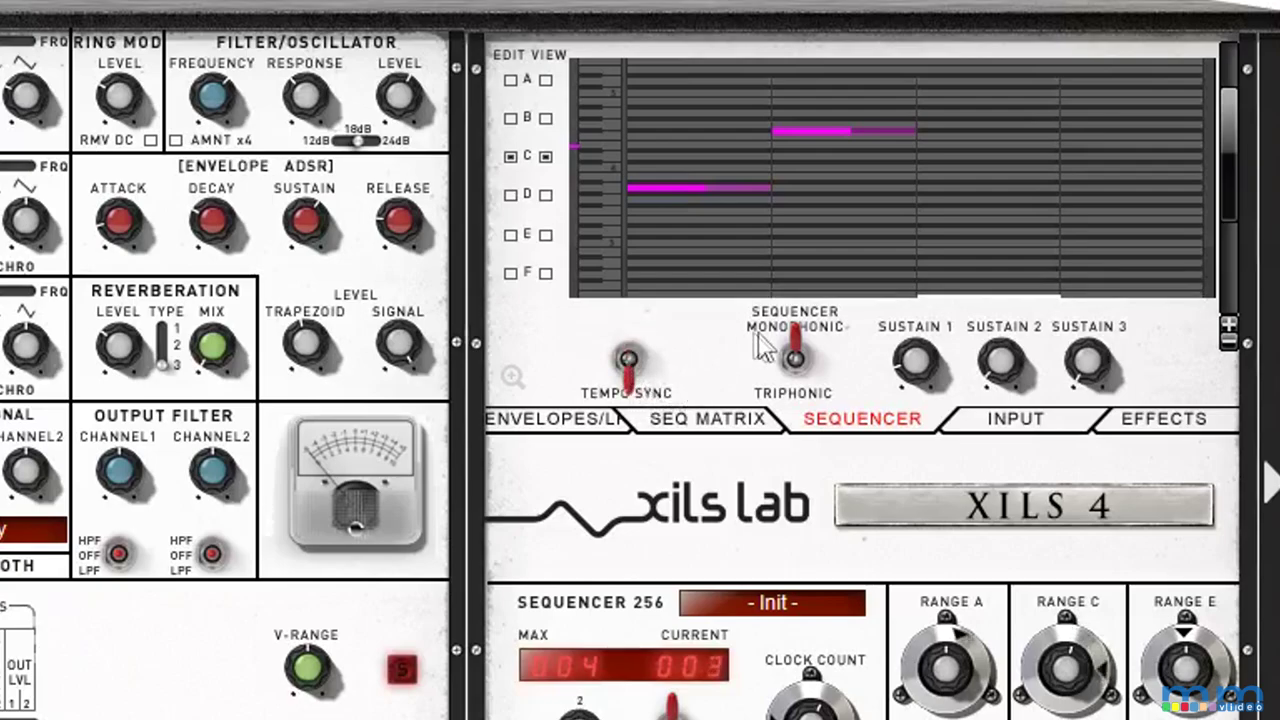
left_click(798, 354)
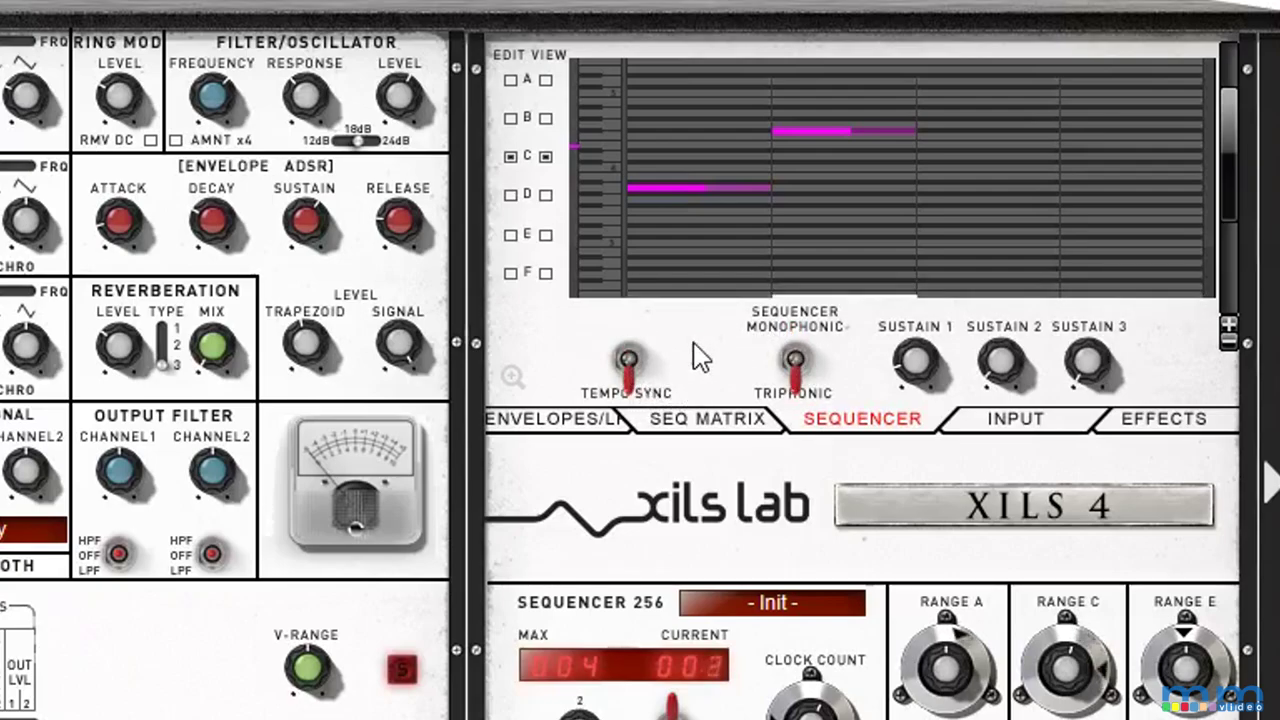
left_click(795, 358)
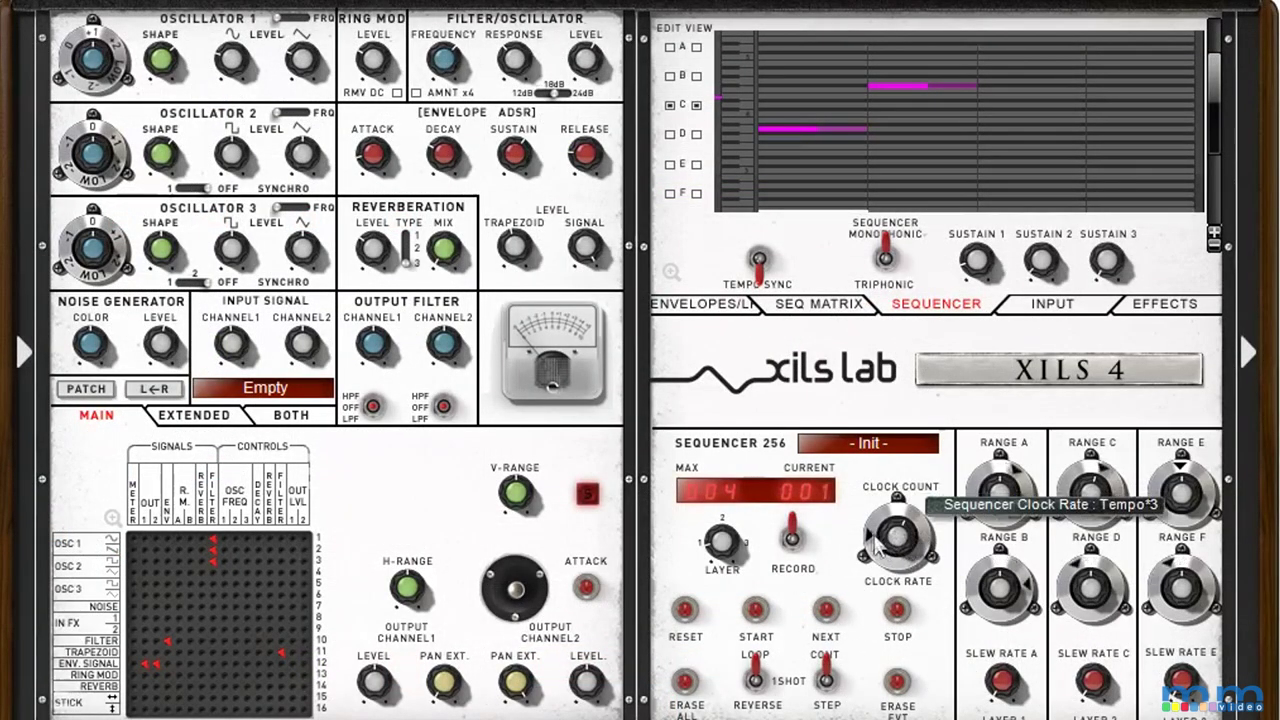
Step: Raise the sequence length to 7 steps and beyond, then speed up the clock rate
left_click_drag(878, 563, 885, 520)
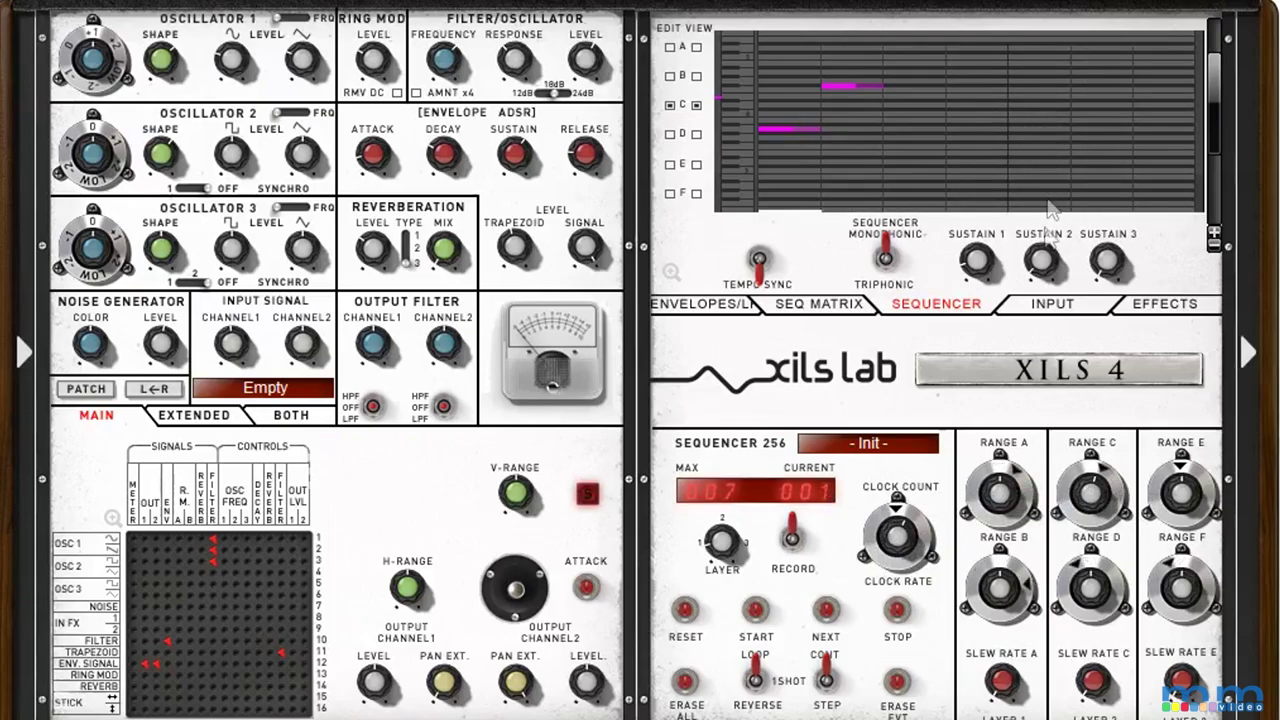
left_click_drag(870, 545, 872, 565)
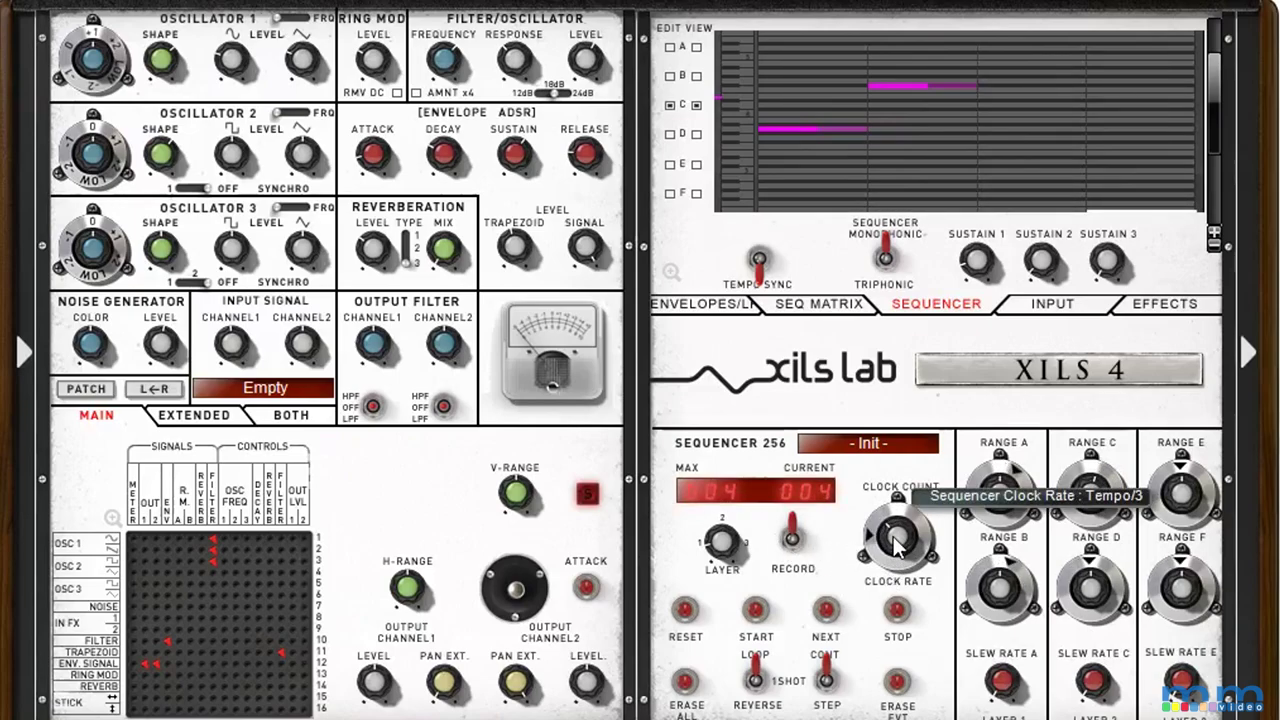
left_click_drag(895, 540, 913, 500)
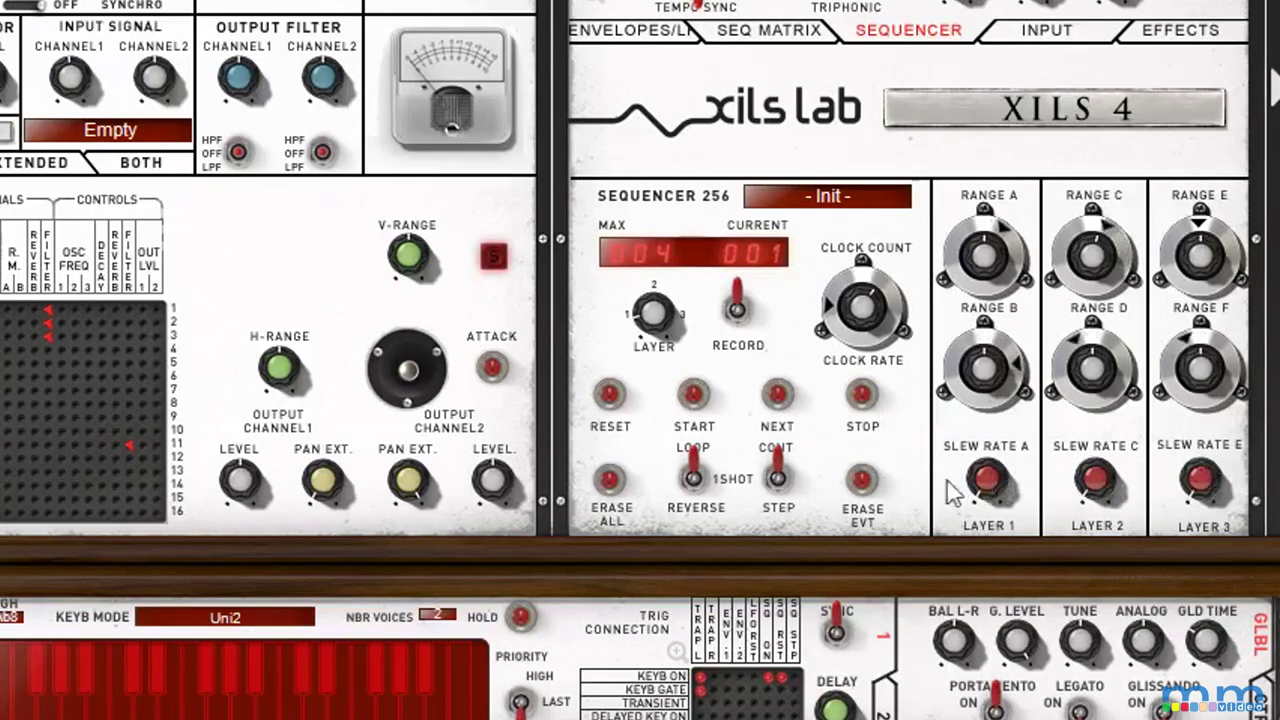
Step: Experiment with slew rates A and C, finally lowering sequencer A's slew rate to 136
mouse_move(988, 487)
left_click_drag(988, 480, 1000, 360)
left_click_drag(1080, 478, 1105, 375)
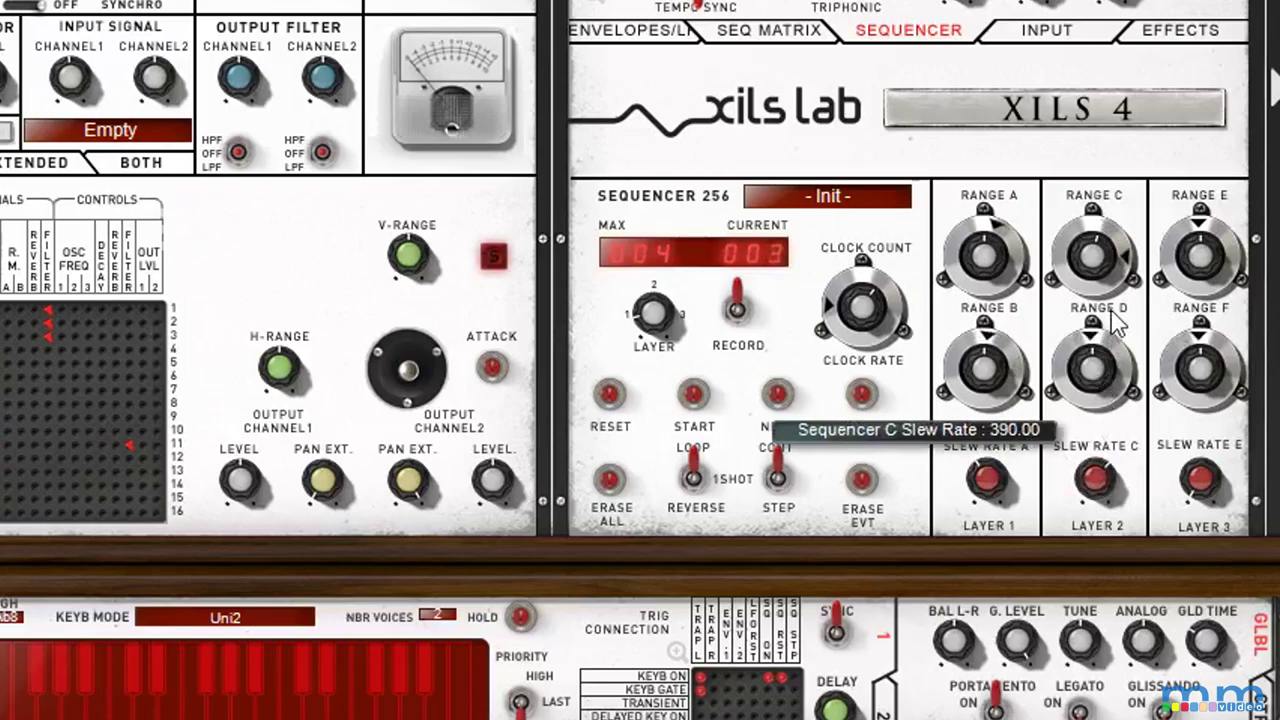
left_click_drag(1117, 325, 1095, 462)
mouse_move(1003, 515)
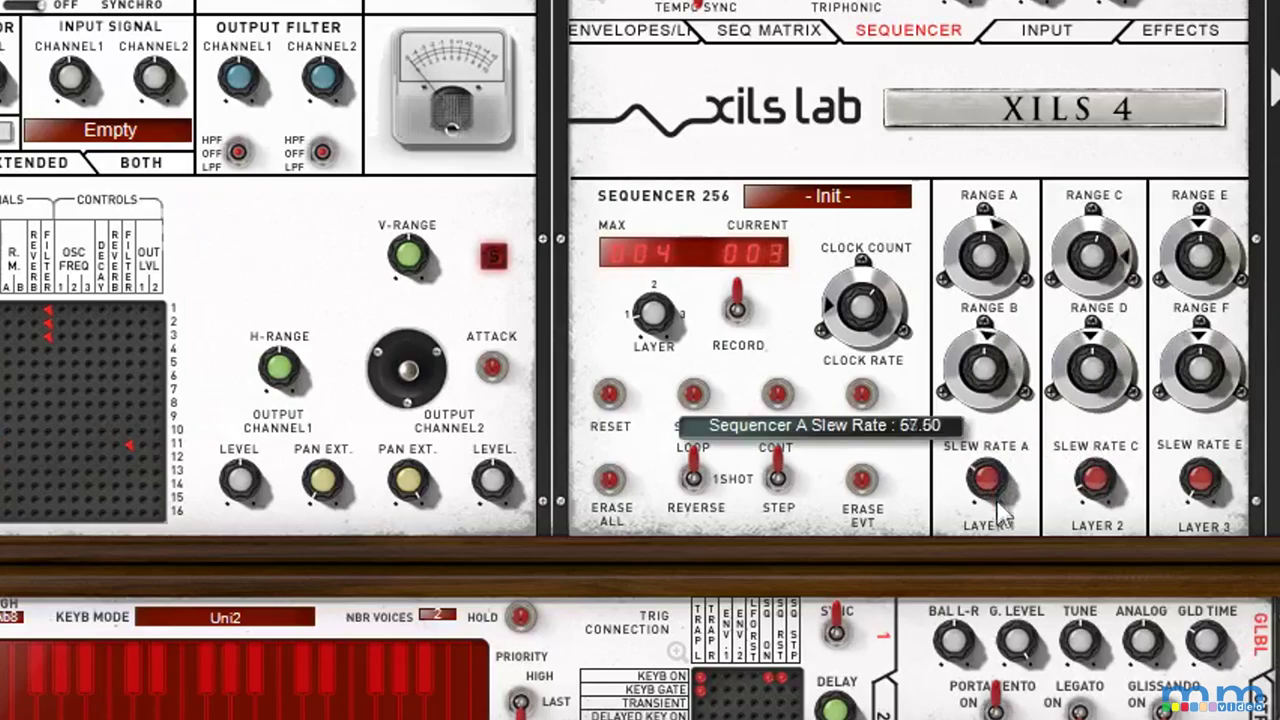
left_click_drag(1003, 515, 1000, 485)
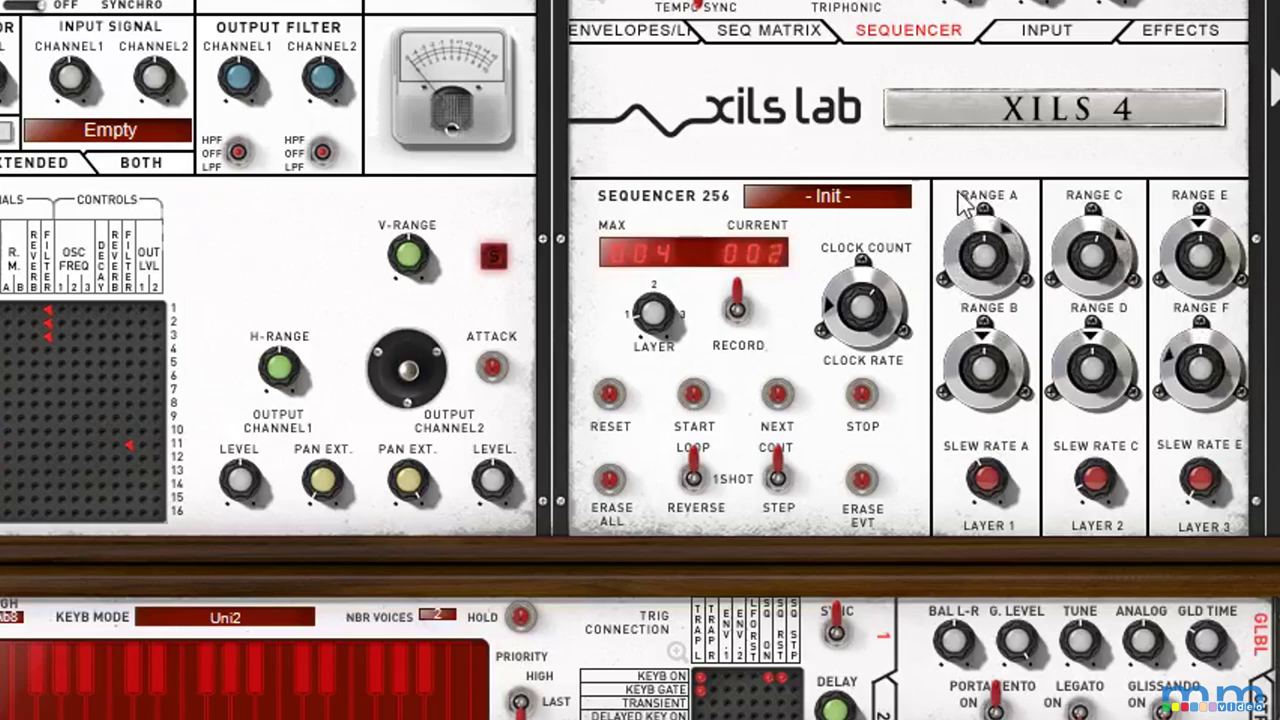
mouse_move(1001, 342)
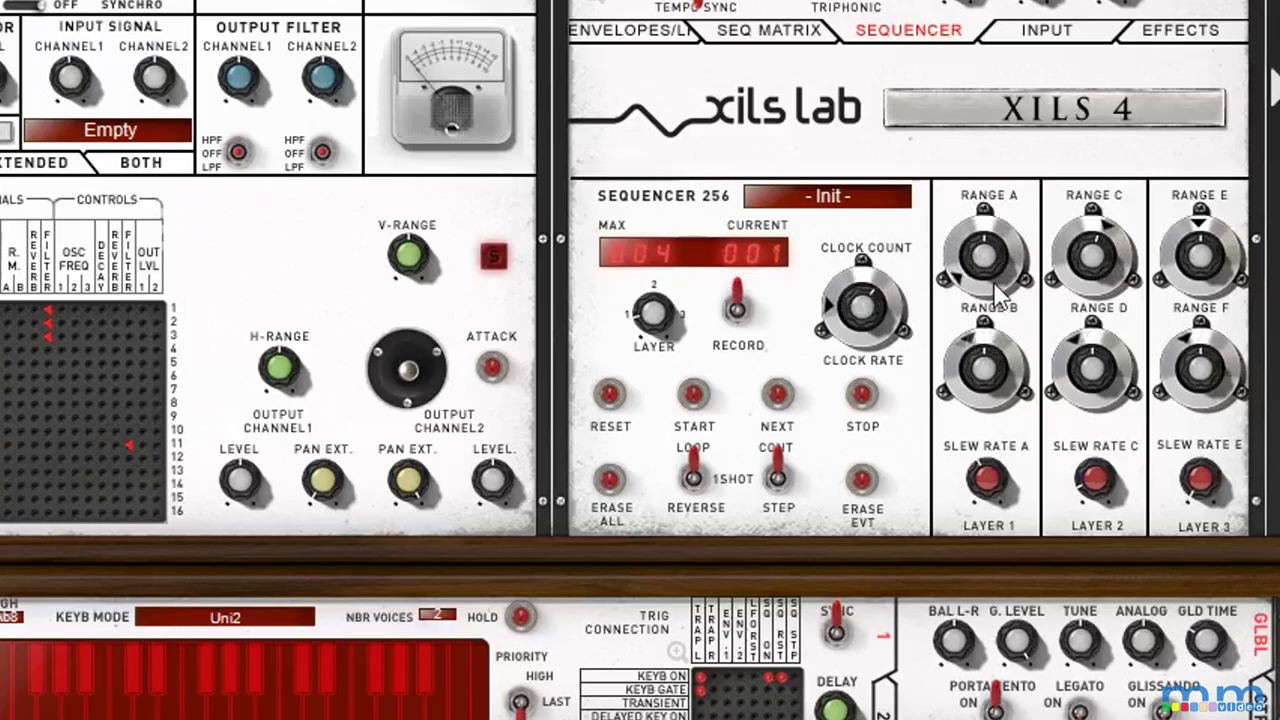
left_click_drag(995, 390, 1006, 326)
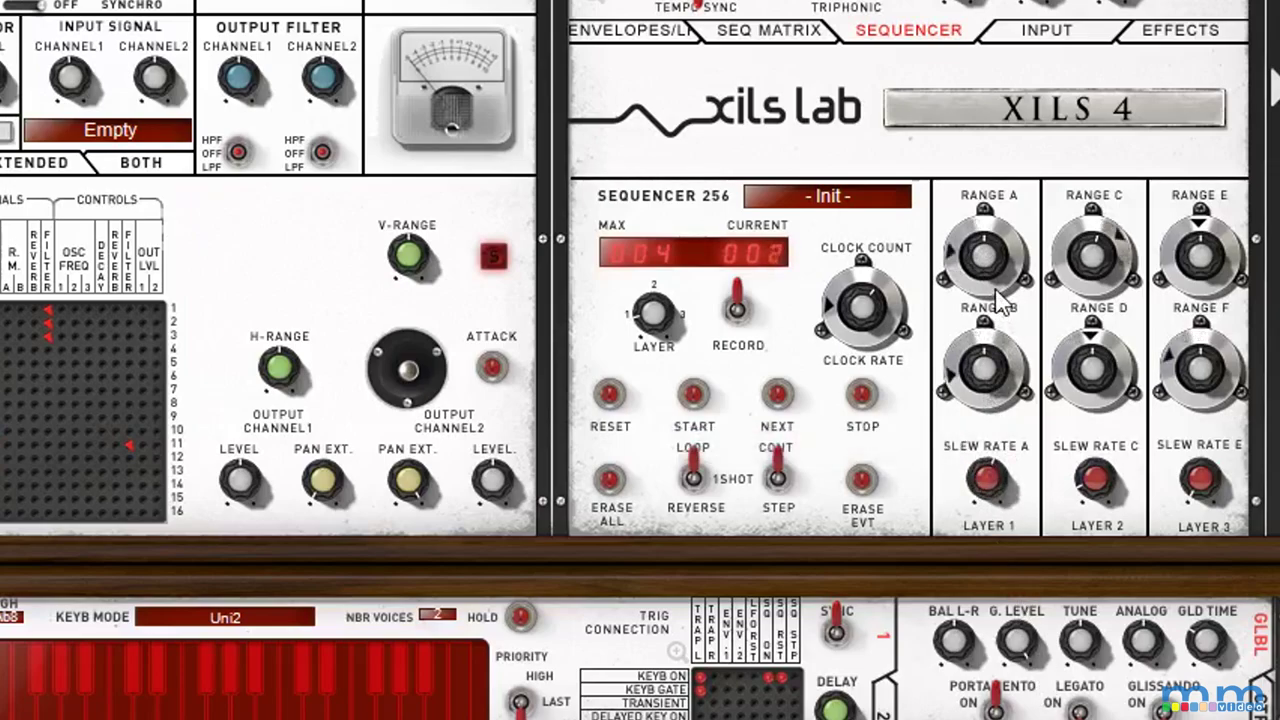
left_click_drag(987, 488, 986, 684)
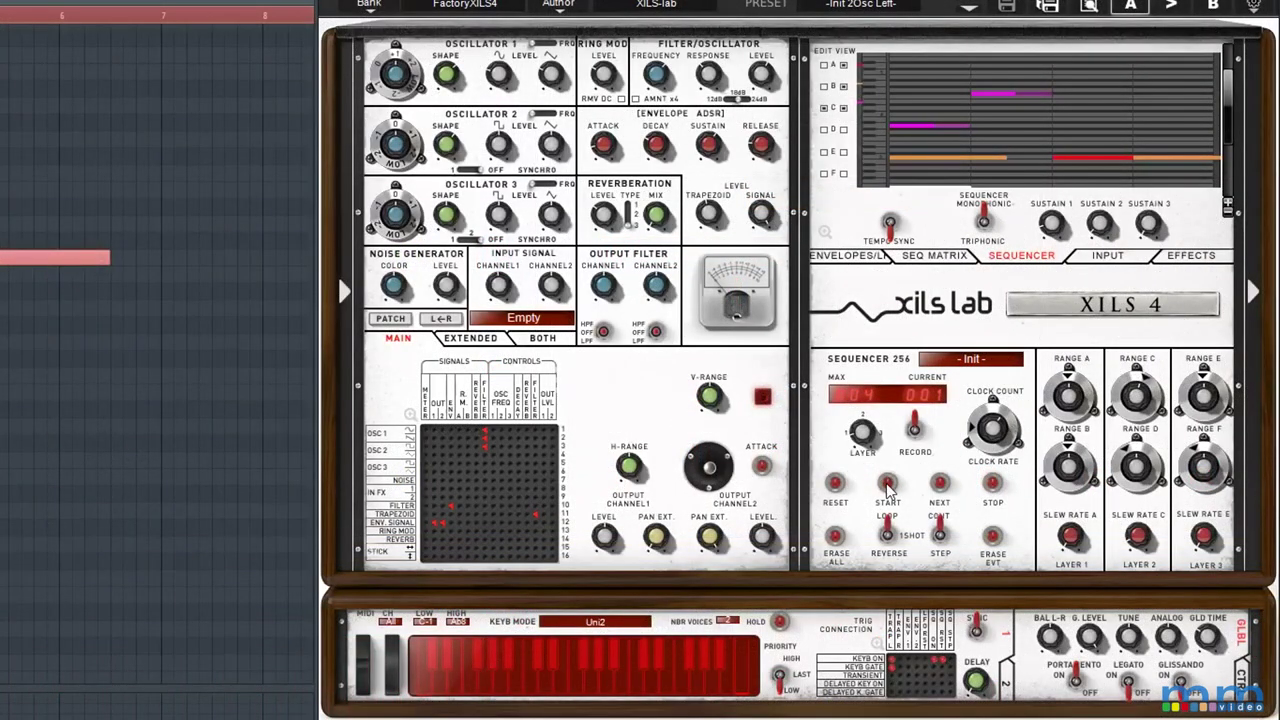
Step: Enlarge the edit view and hide tracks A and C to isolate track B
left_click(1228, 209)
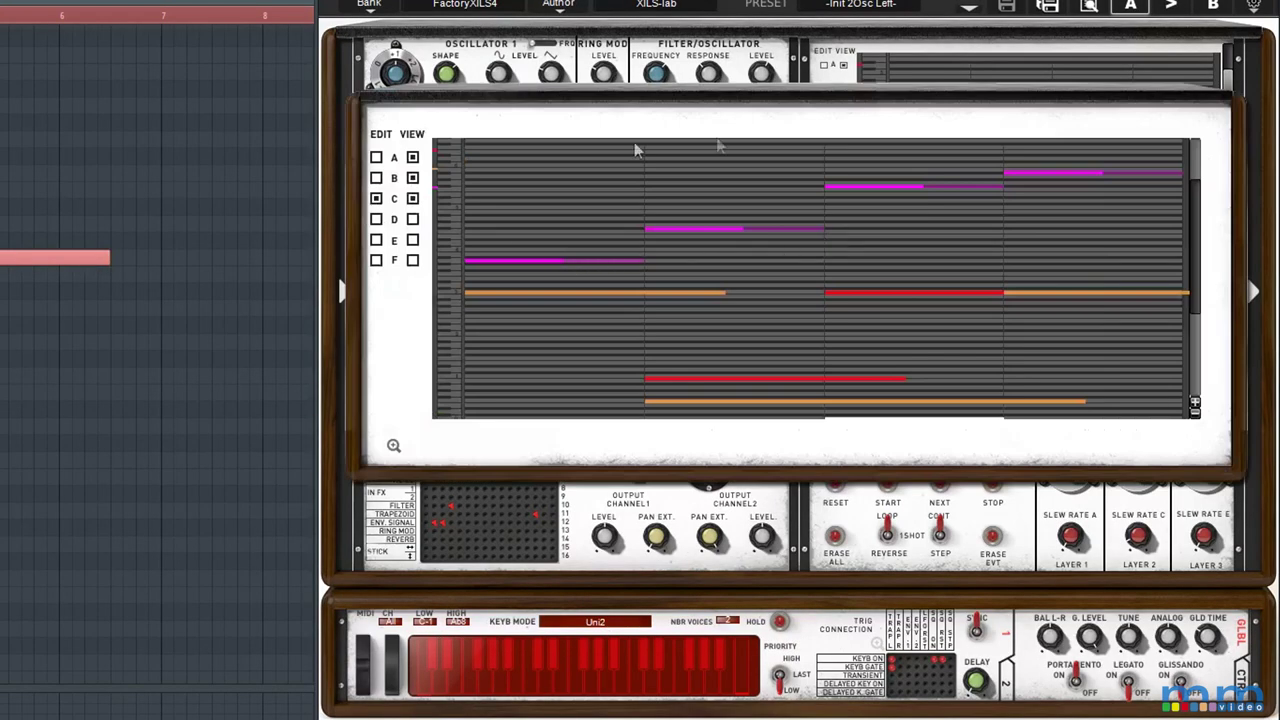
left_click(413, 199)
left_click(413, 178)
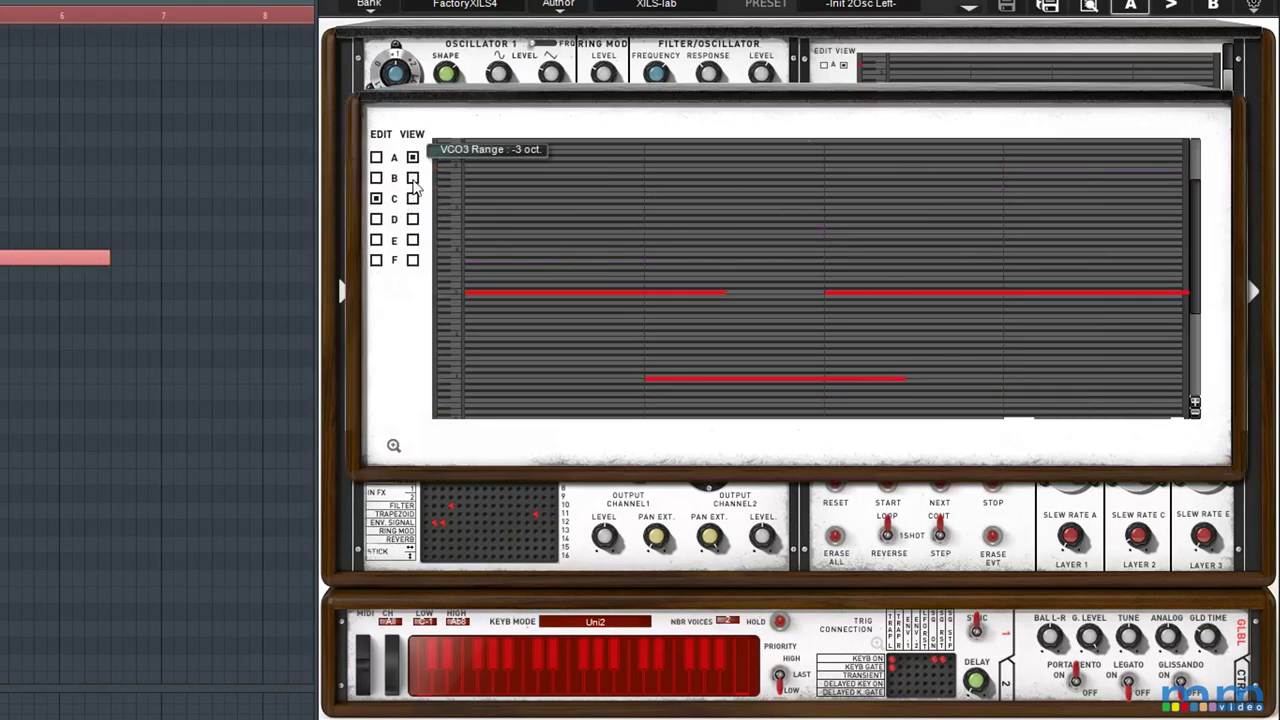
left_click(413, 178)
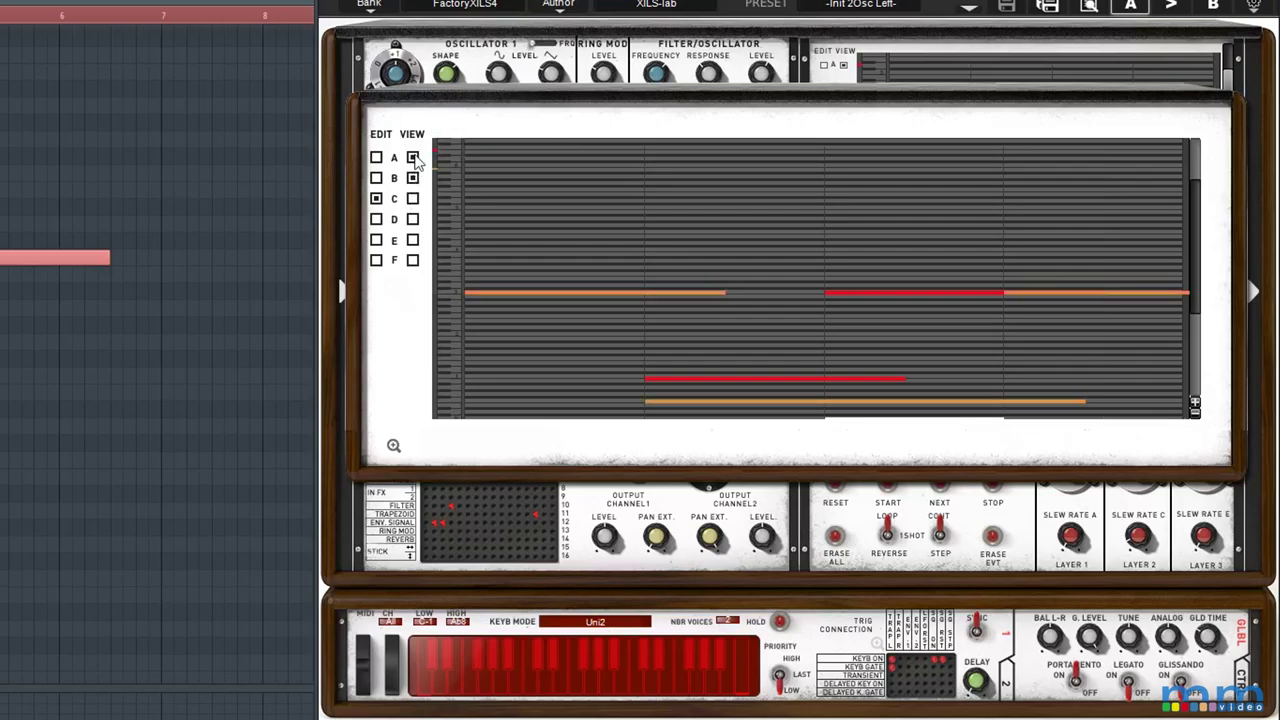
left_click(413, 157)
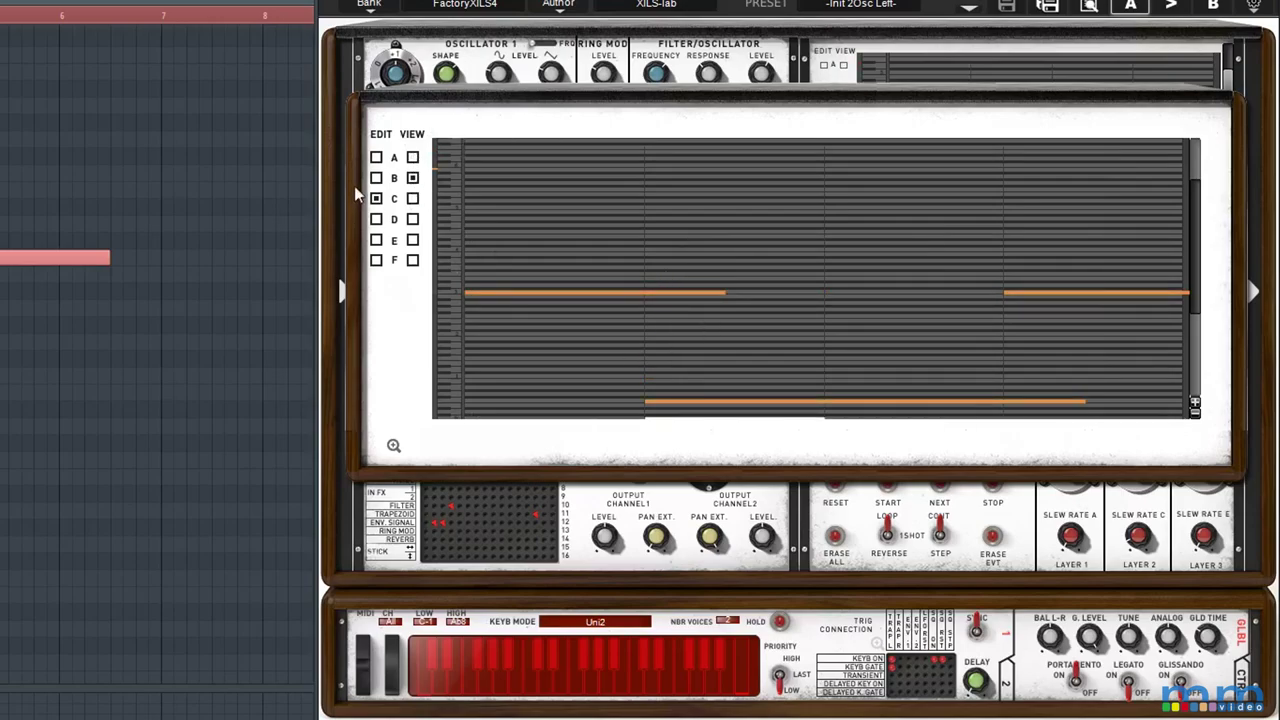
Step: Raise track B's first, third and last steps into an ascending pattern, then show the connection matrix
left_click_drag(668, 402, 669, 271)
left_click_drag(855, 410, 846, 248)
left_click_drag(1010, 292, 1016, 227)
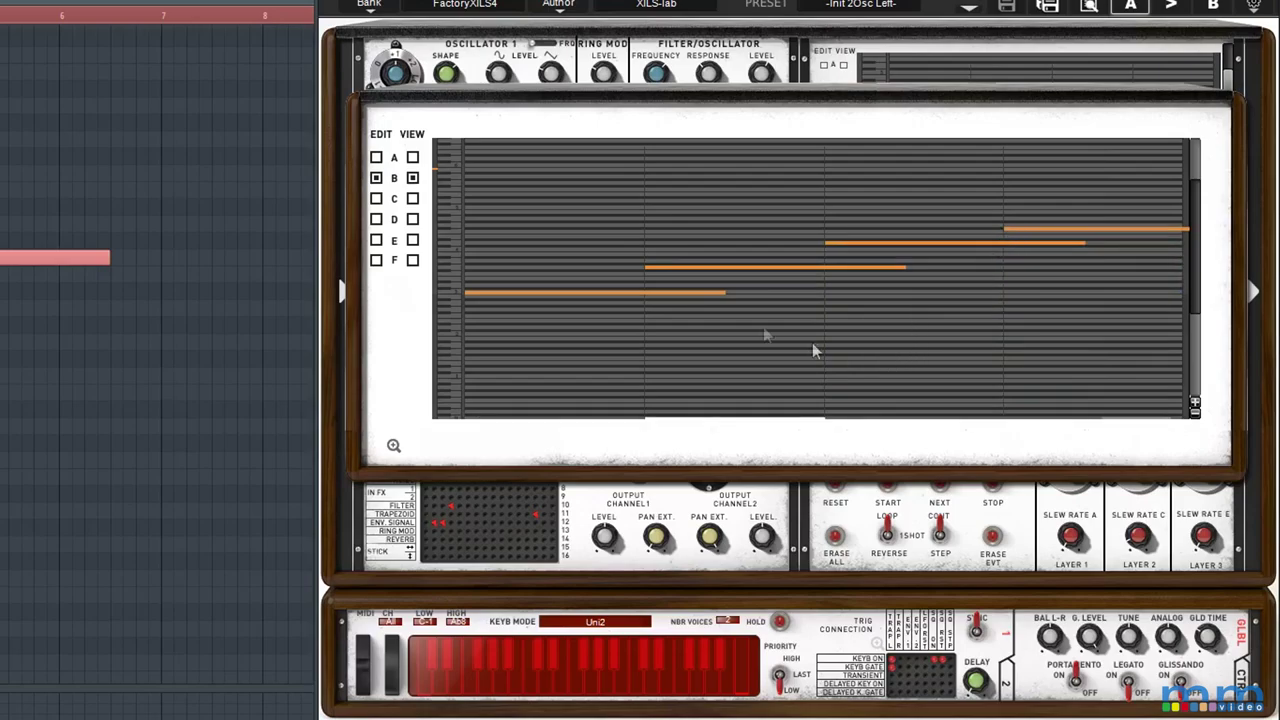
left_click(393, 447)
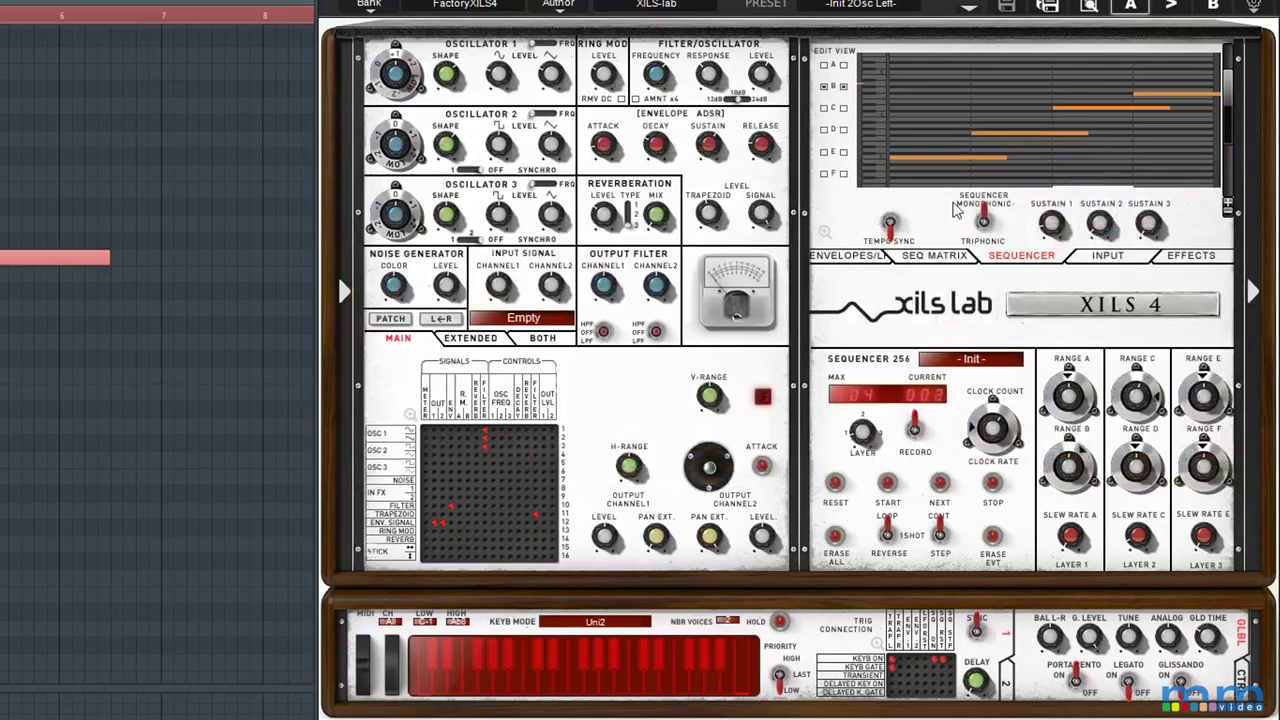
left_click(938, 262)
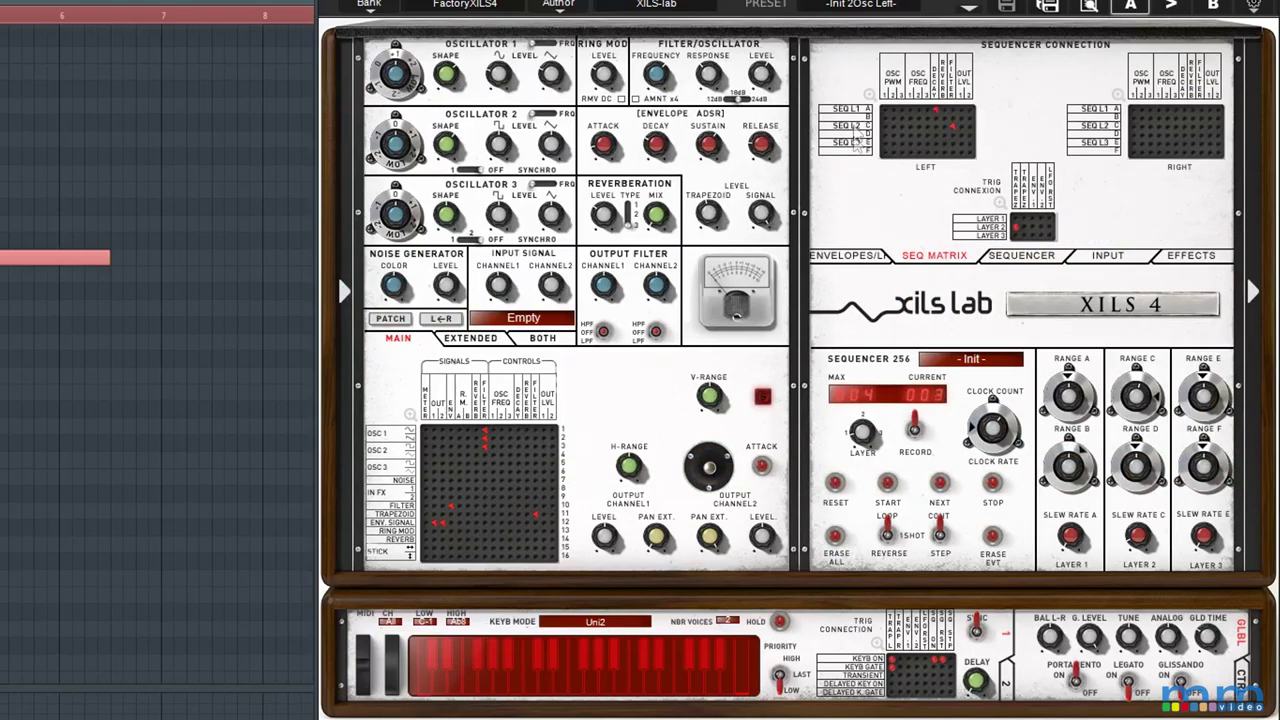
Step: Enlarge the left sequencer connection matrix
left_click(870, 95)
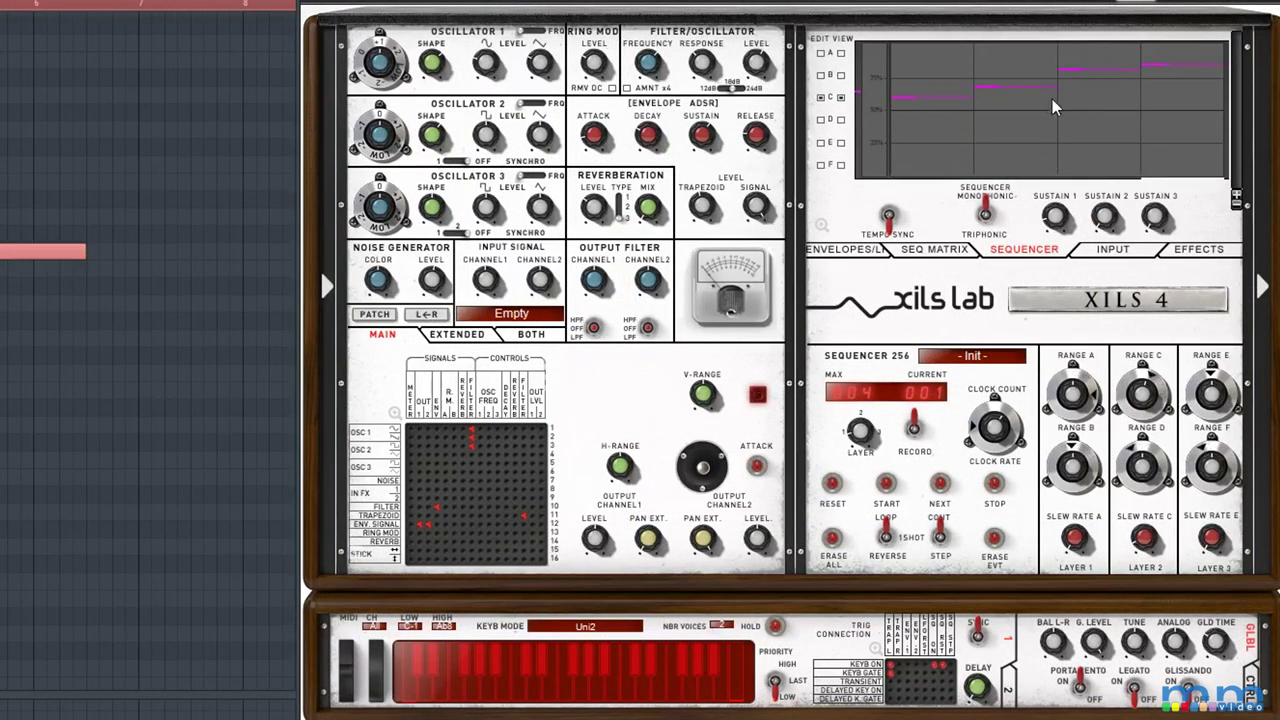
Step: Place a trigger matrix pin so layer 2 triggers the left trapezoid envelope
left_click(940, 249)
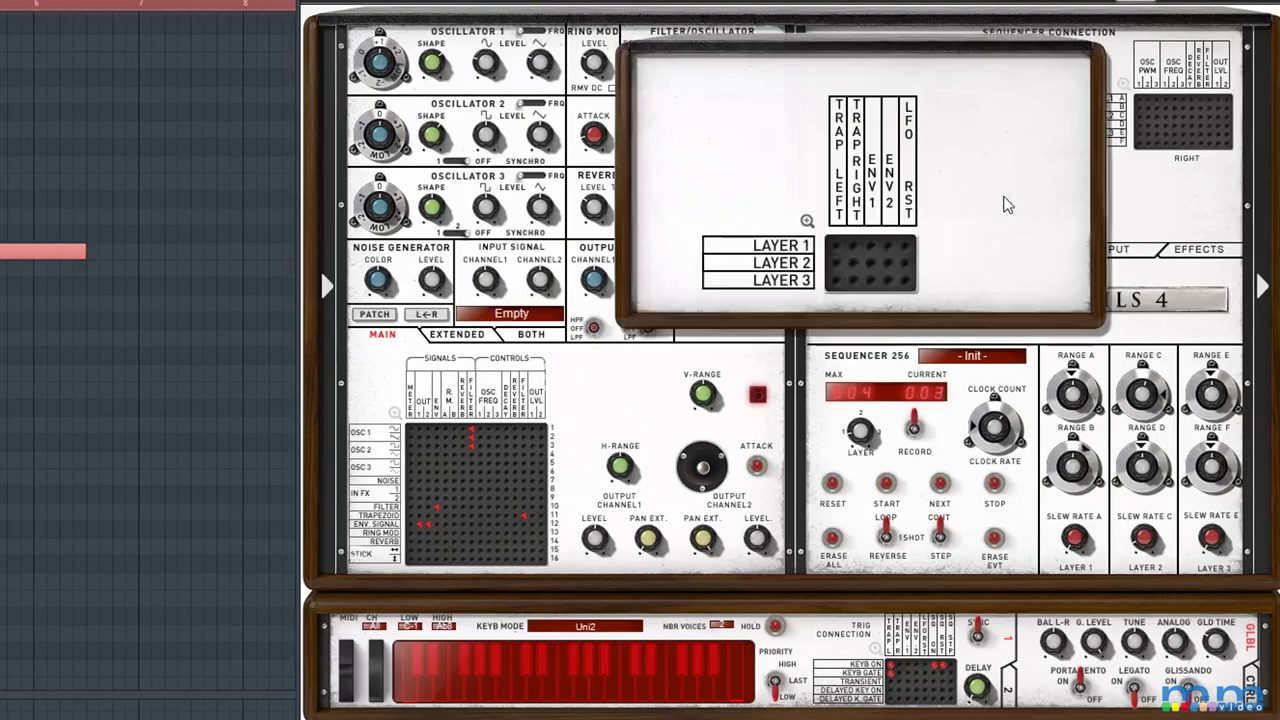
left_click(1000, 208)
left_click(836, 265)
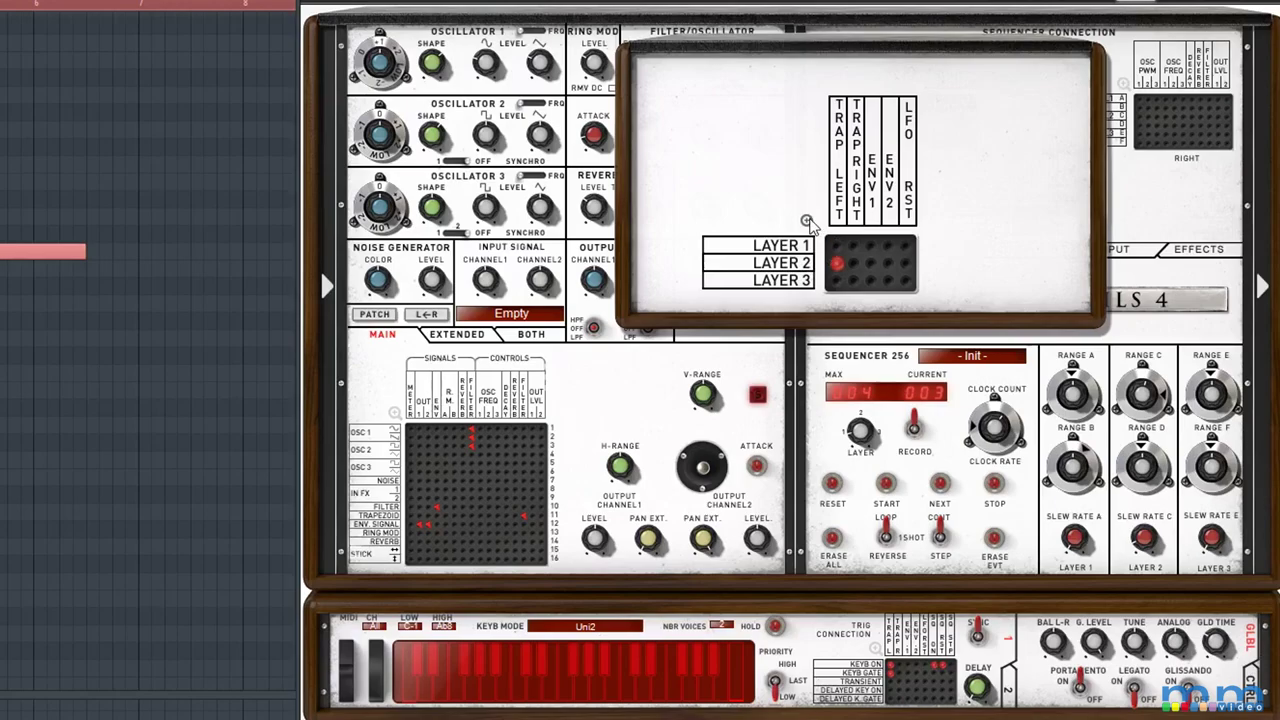
left_click(807, 221)
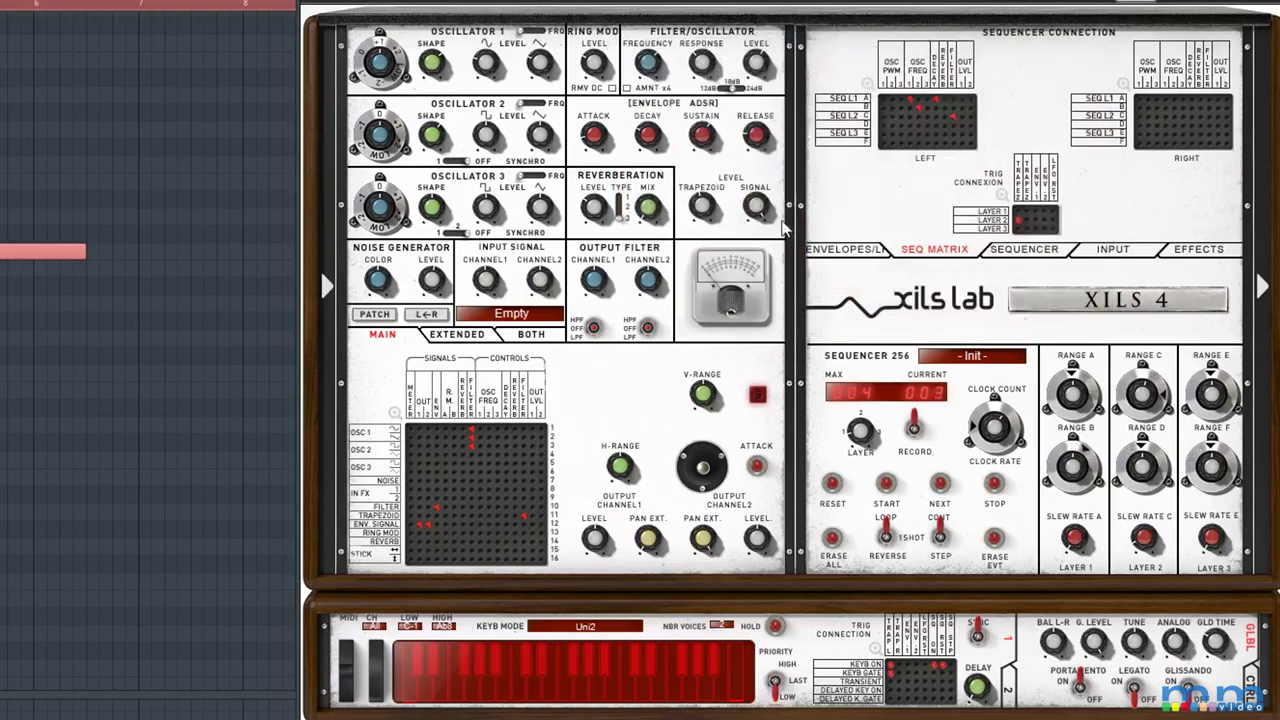
left_click(1008, 202)
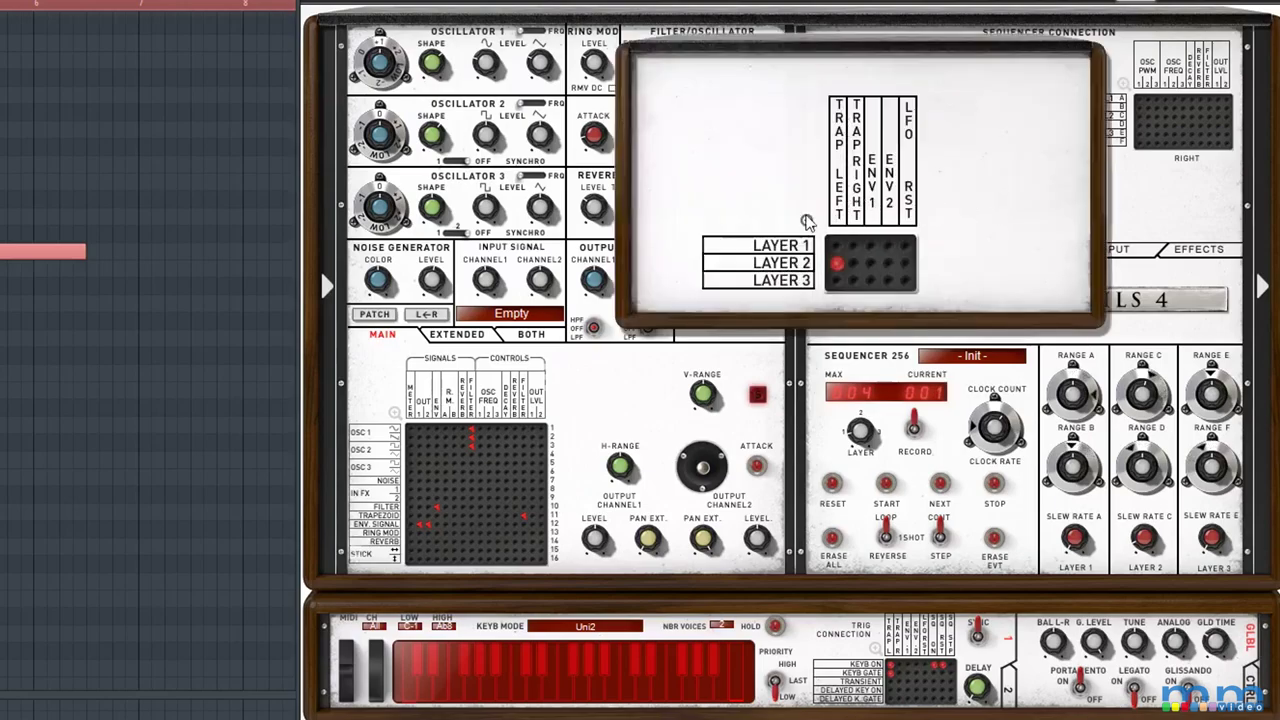
left_click(807, 221)
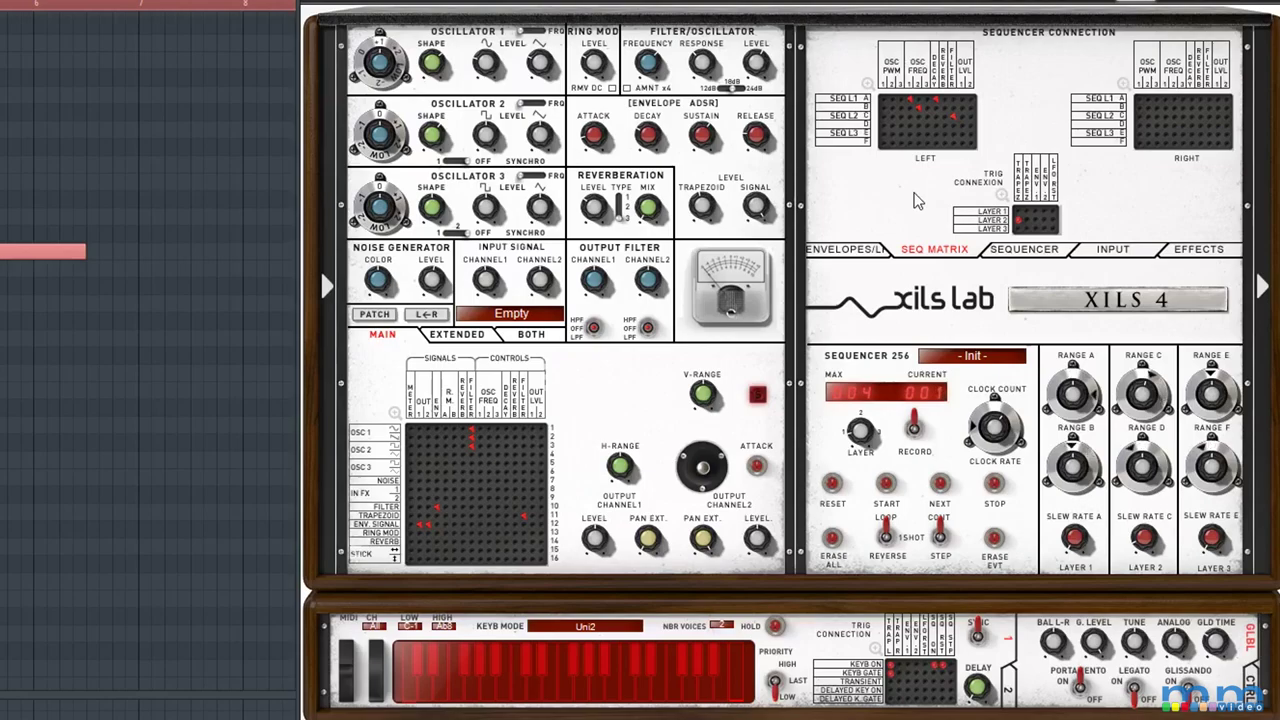
Step: Return to the sequencer page and enlarge its edit view
mouse_move(600, 142)
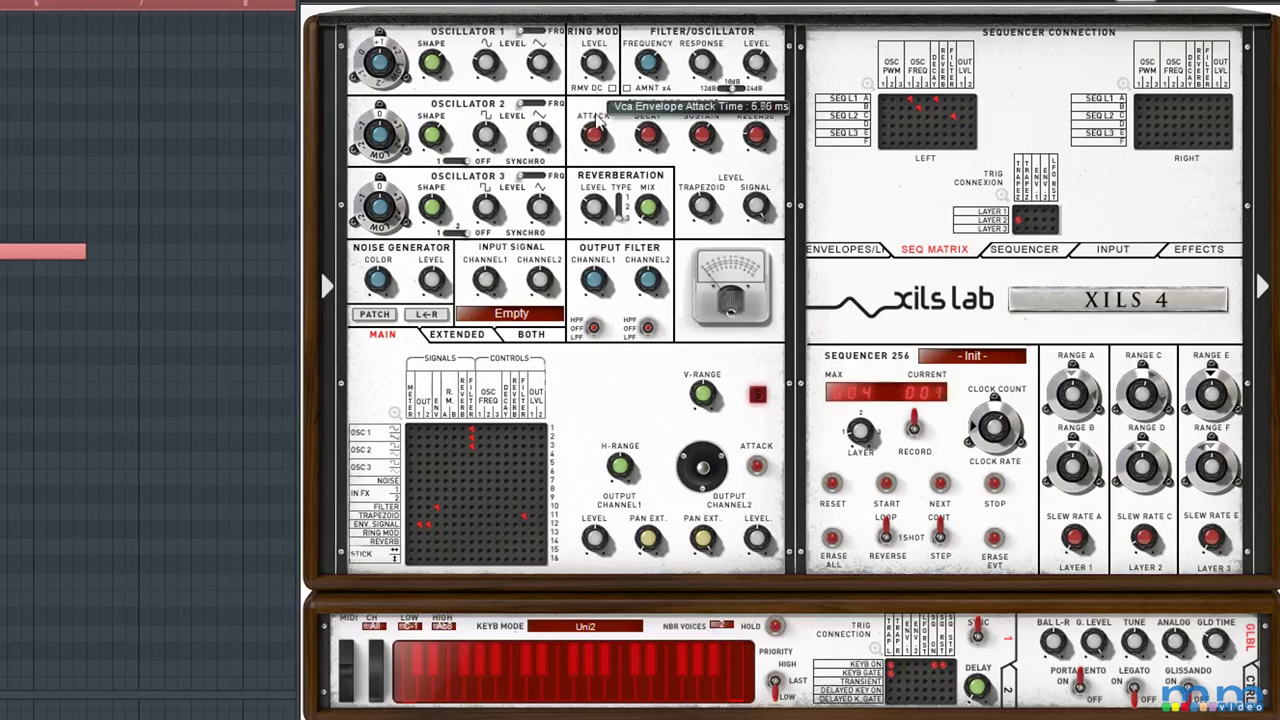
mouse_move(708, 238)
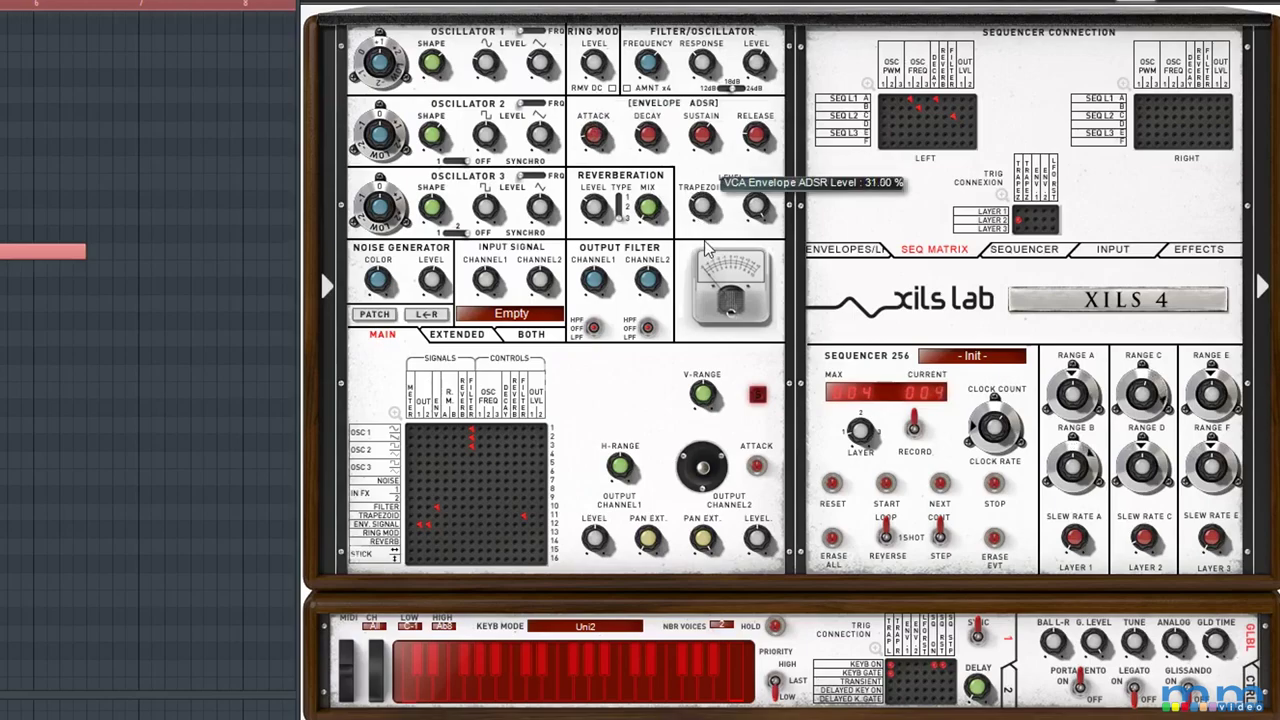
left_click(1024, 249)
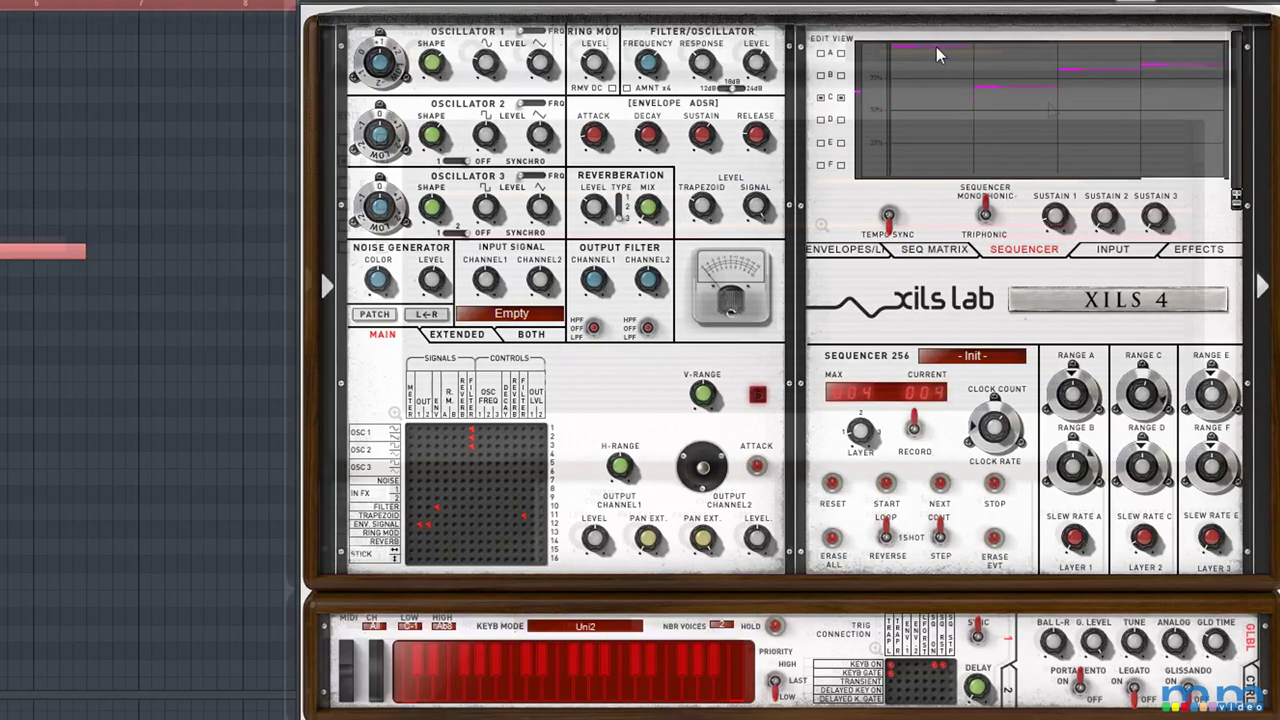
left_click(936, 52)
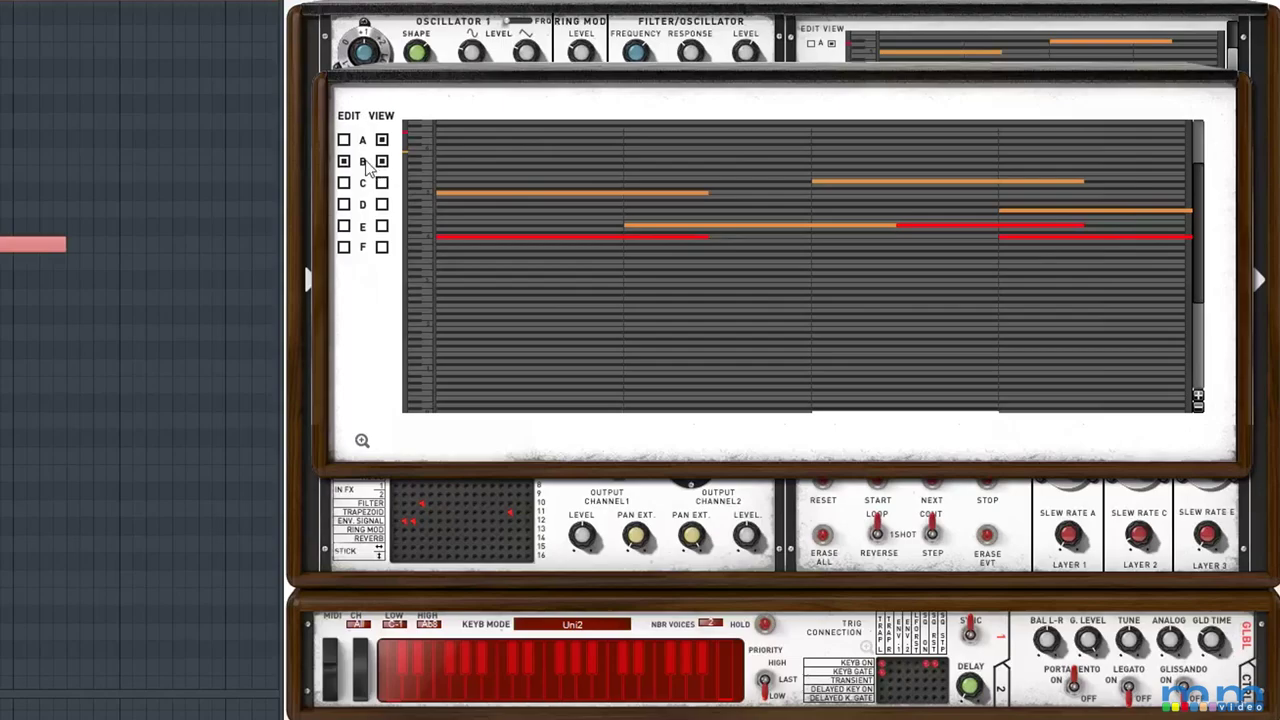
Step: Hide and reshow tracks B and A to compare them, then return to the SEQ MATRIX page
left_click(382, 162)
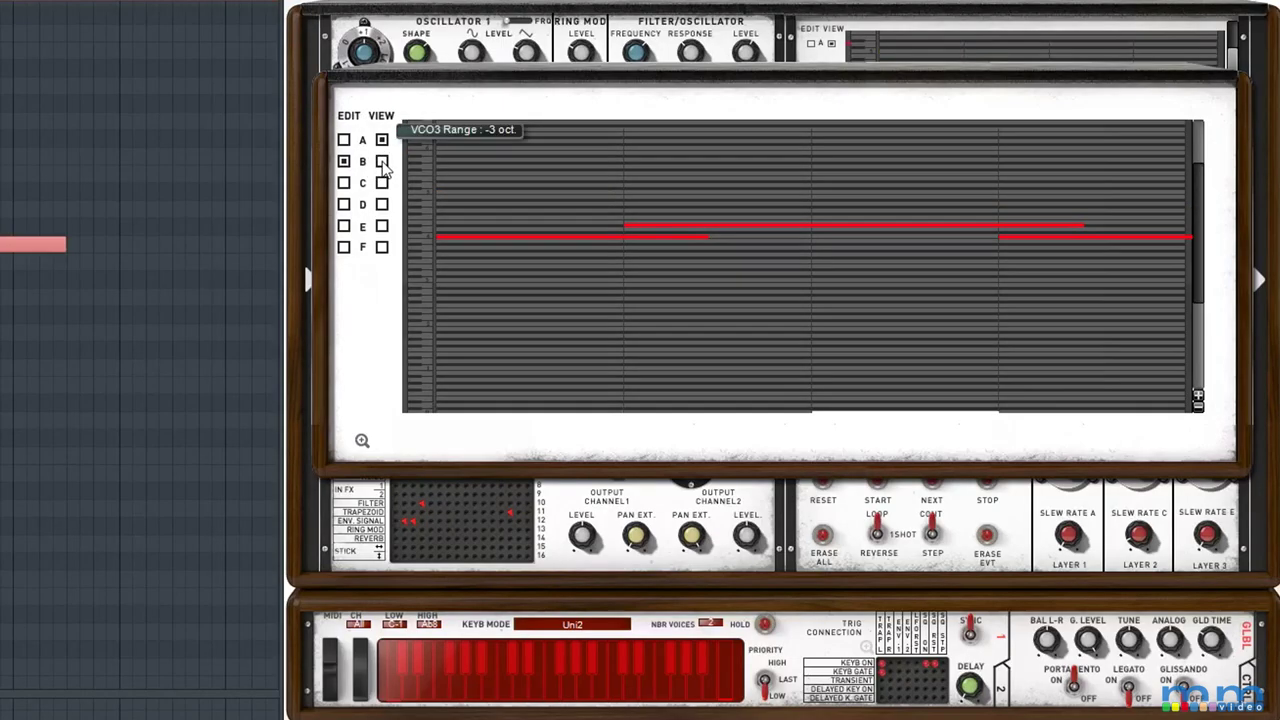
left_click(382, 162)
left_click(382, 140)
left_click(382, 140)
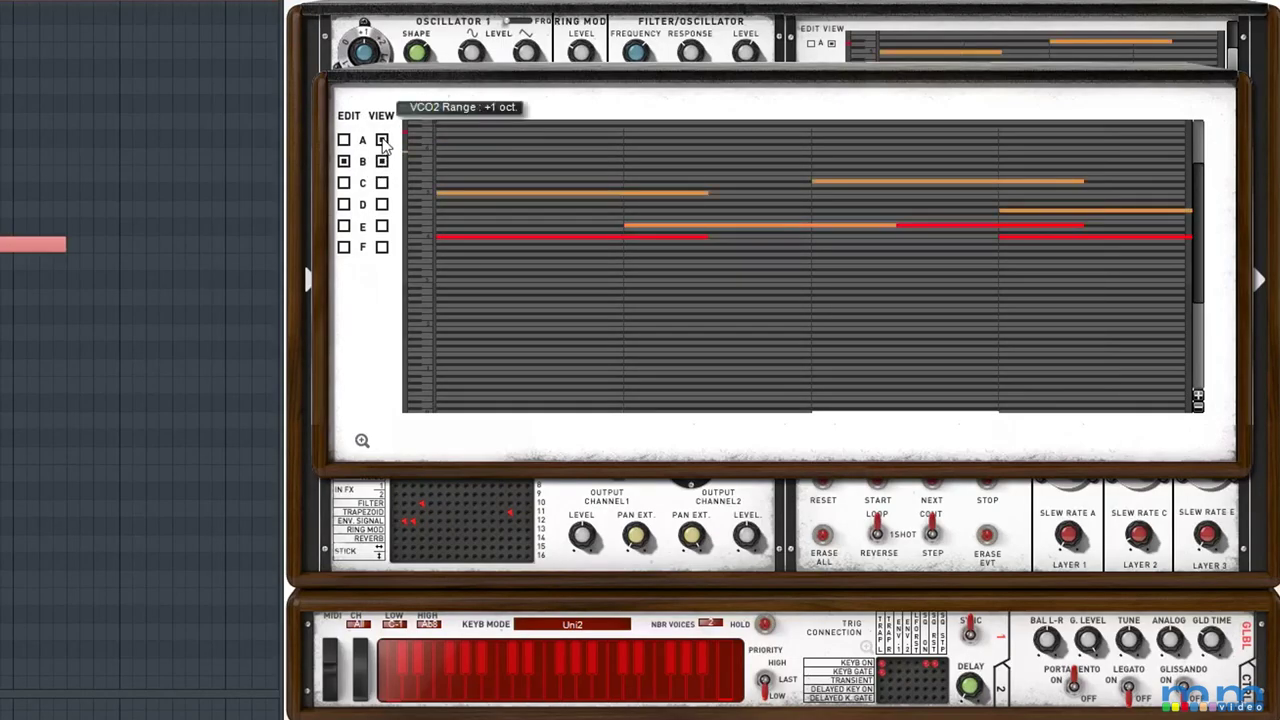
left_click(363, 441)
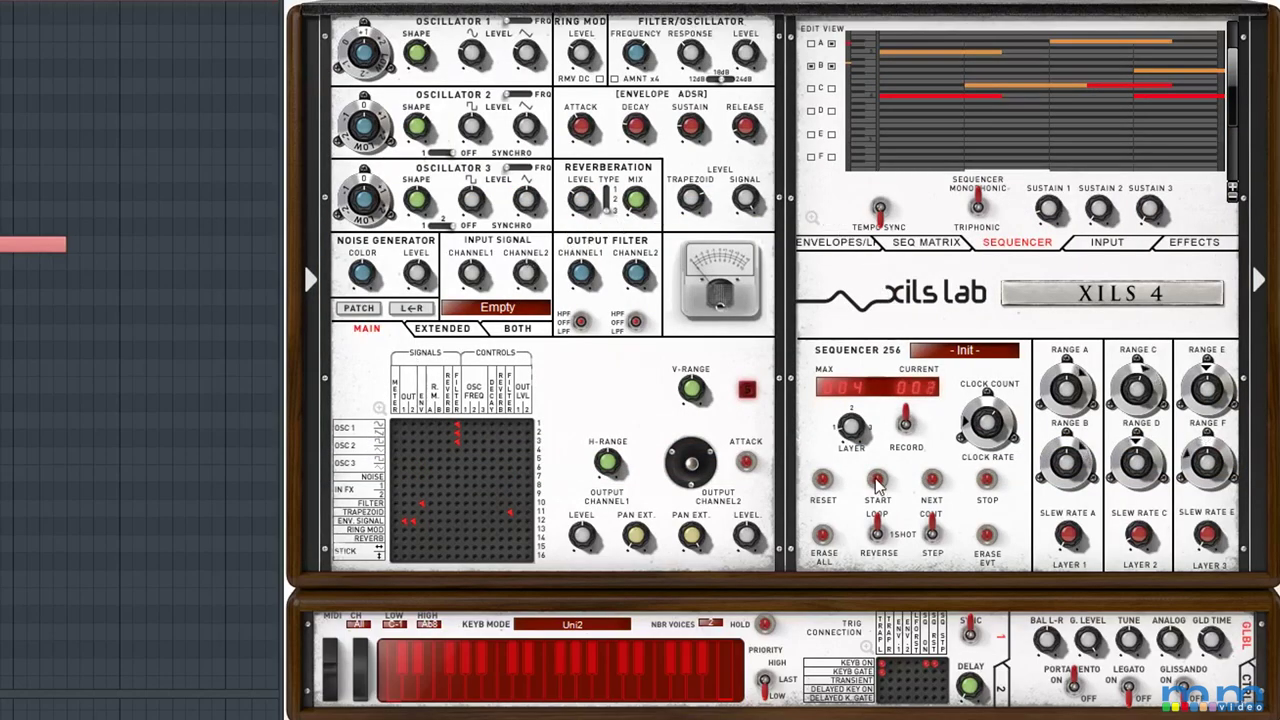
left_click(937, 247)
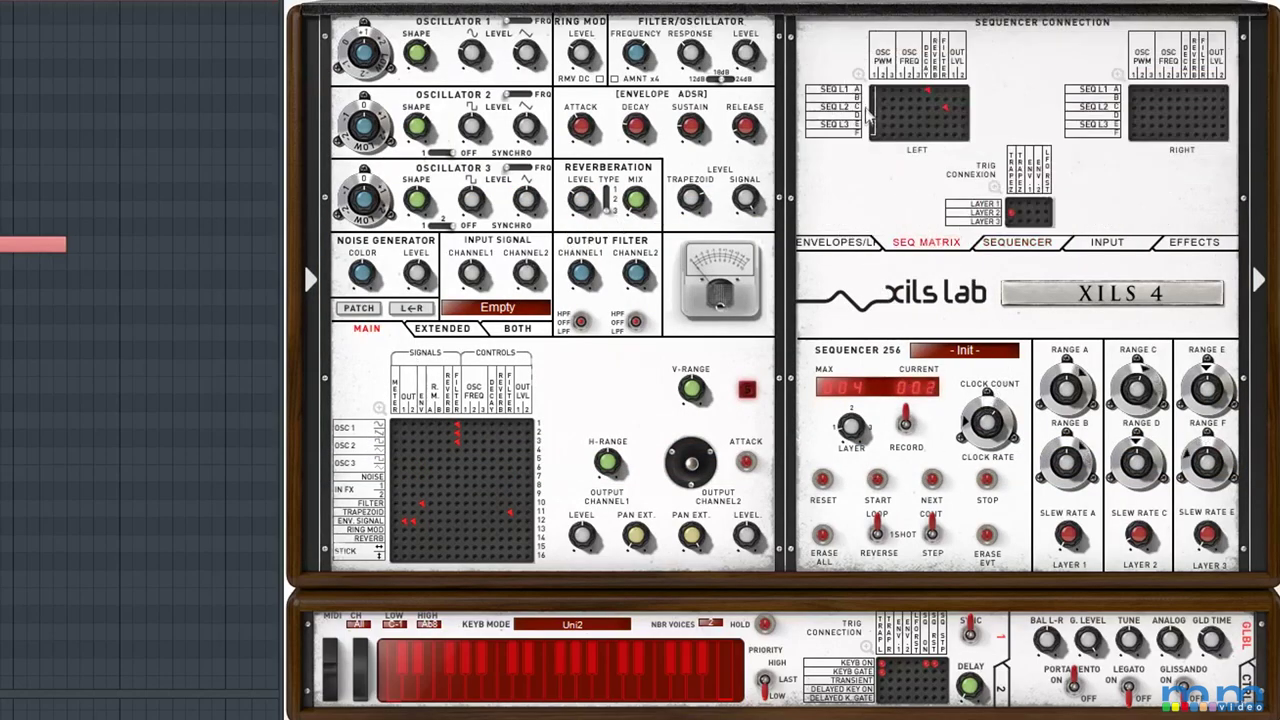
Step: In the enlarged left matrix, add a pin routing sequencer track 1A to an oscillator modulation input
left_click(859, 74)
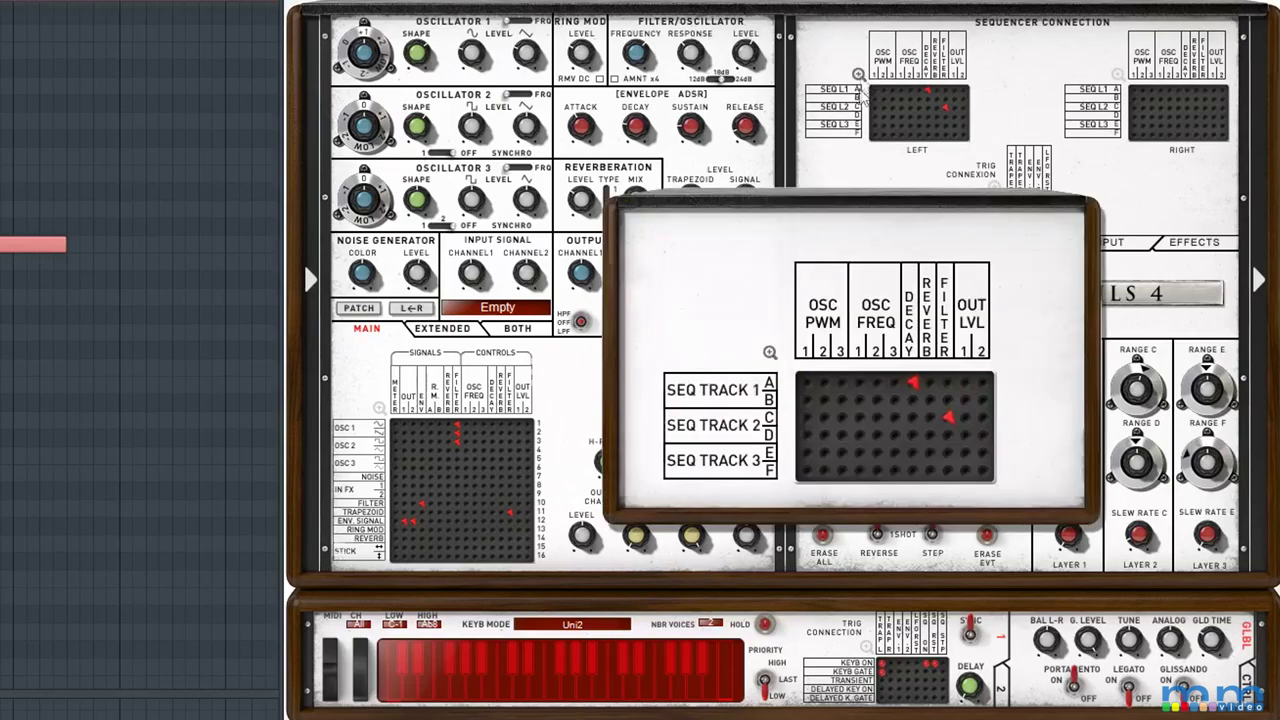
left_click(861, 383)
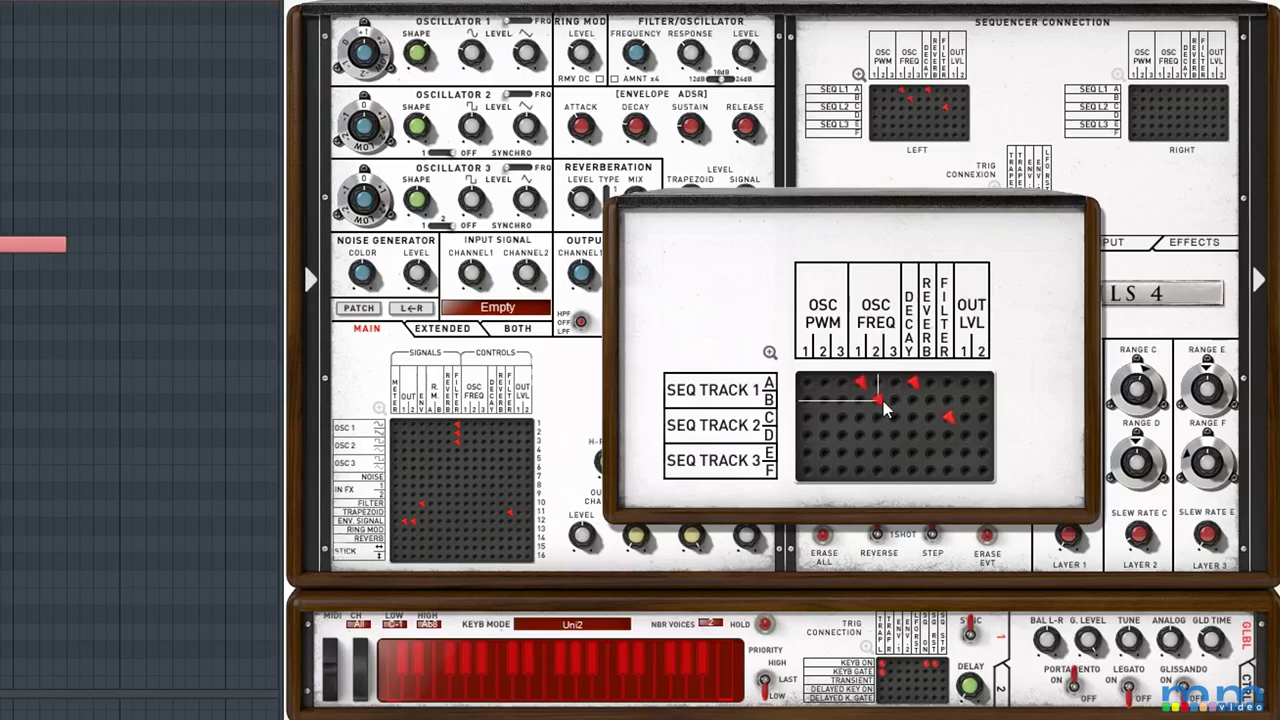
left_click(769, 353)
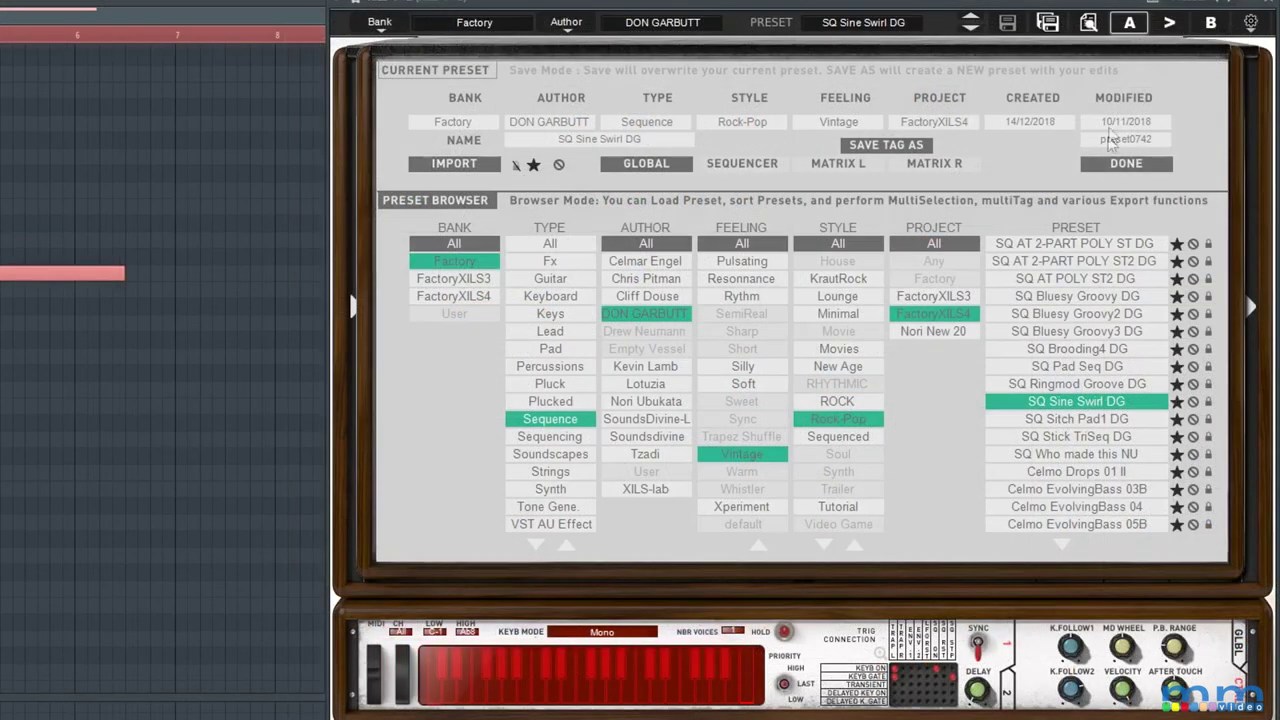
Step: Leave the preset browser for the sequencer page and advance to the 'SQ Back to Goa T' preset
left_click(1115, 164)
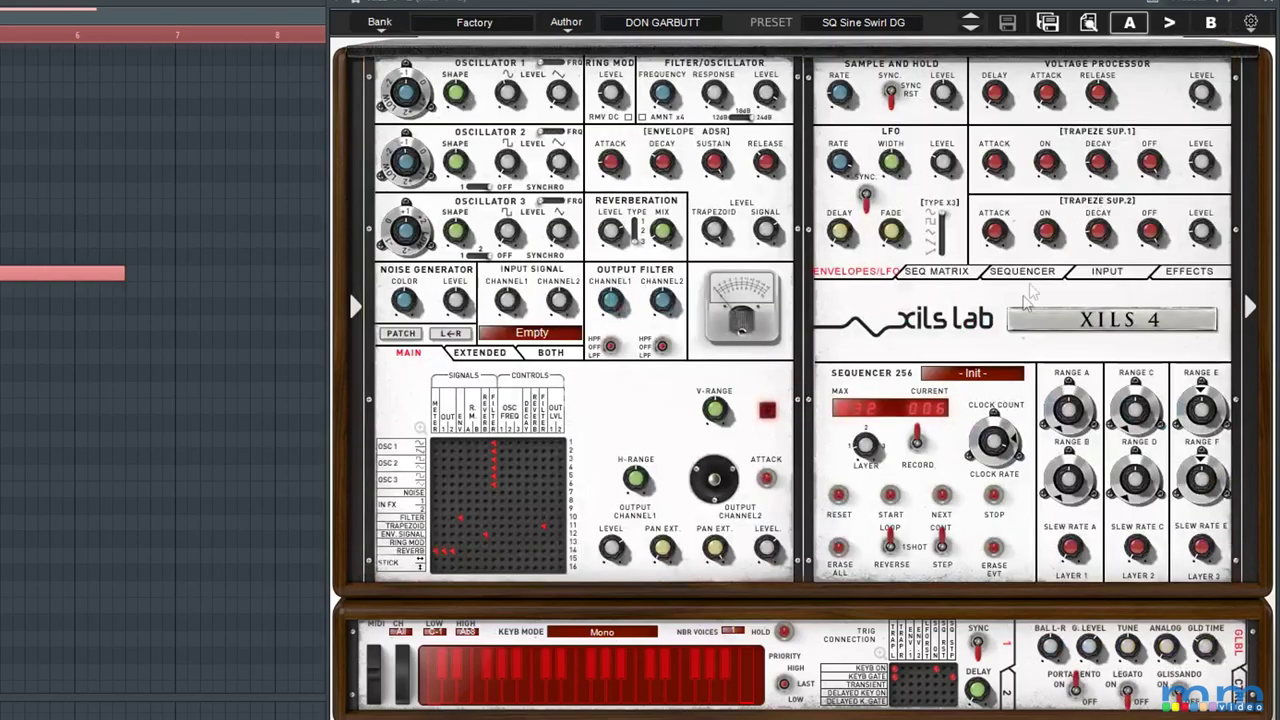
left_click(1018, 278)
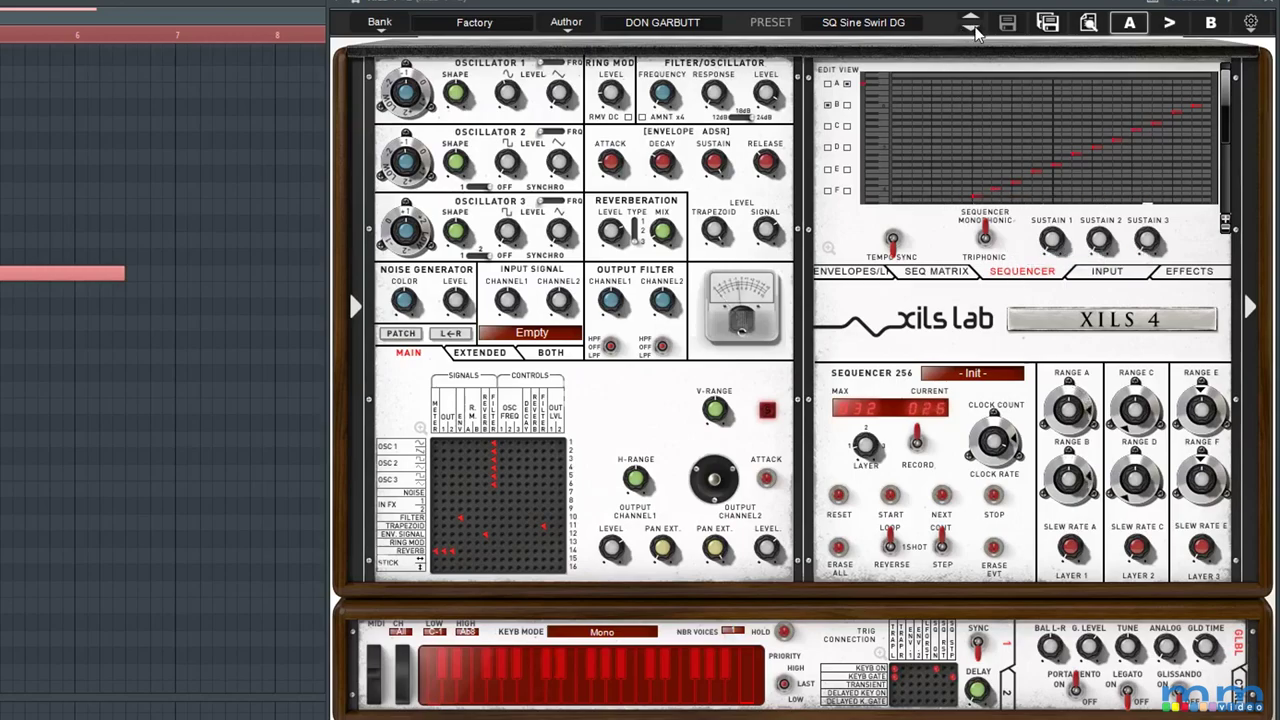
left_click(969, 29)
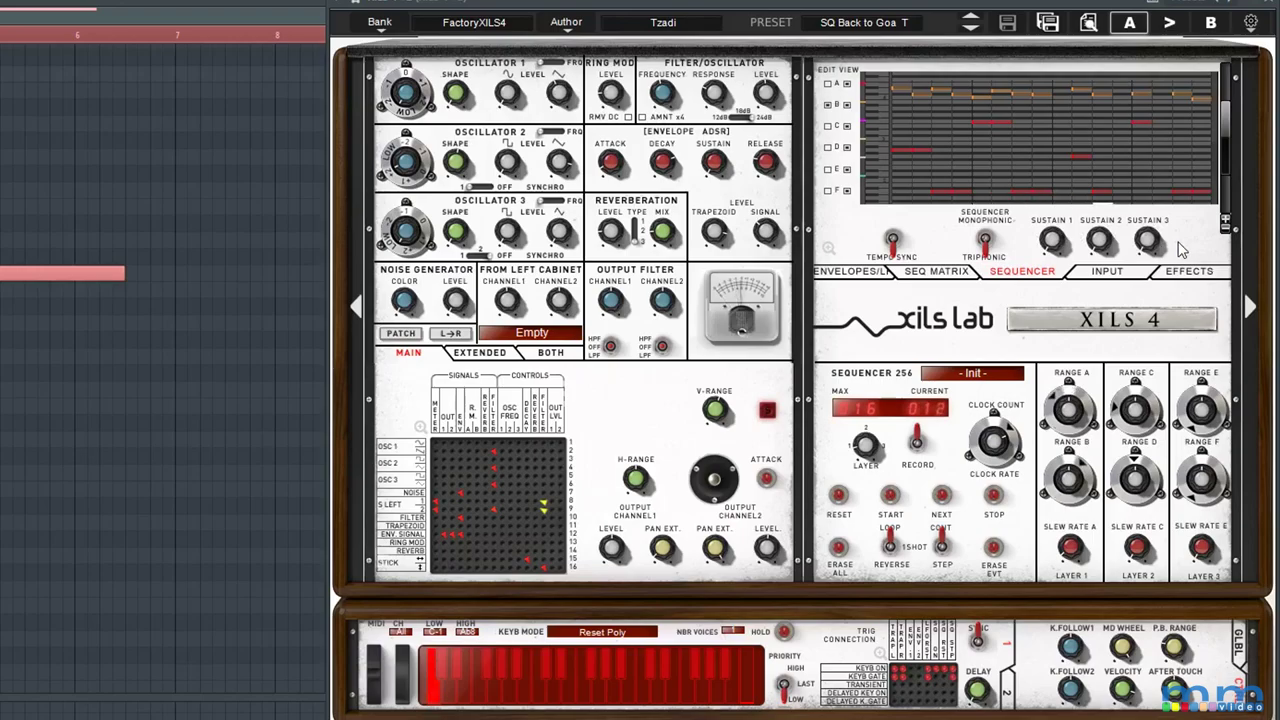